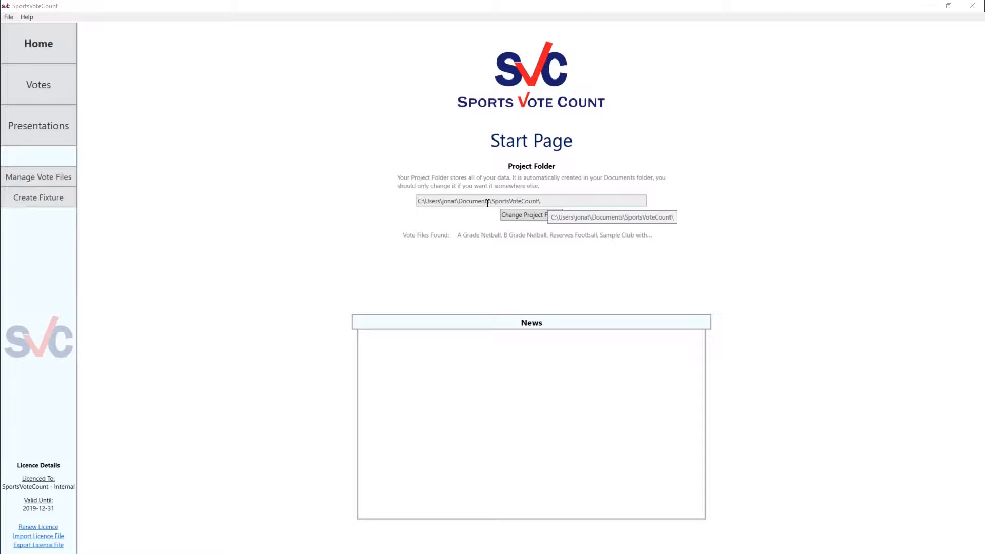
Open the project folder's Votes subfolder and open Senior Football.csv in Excel
left_click_drag(417, 201, 458, 203)
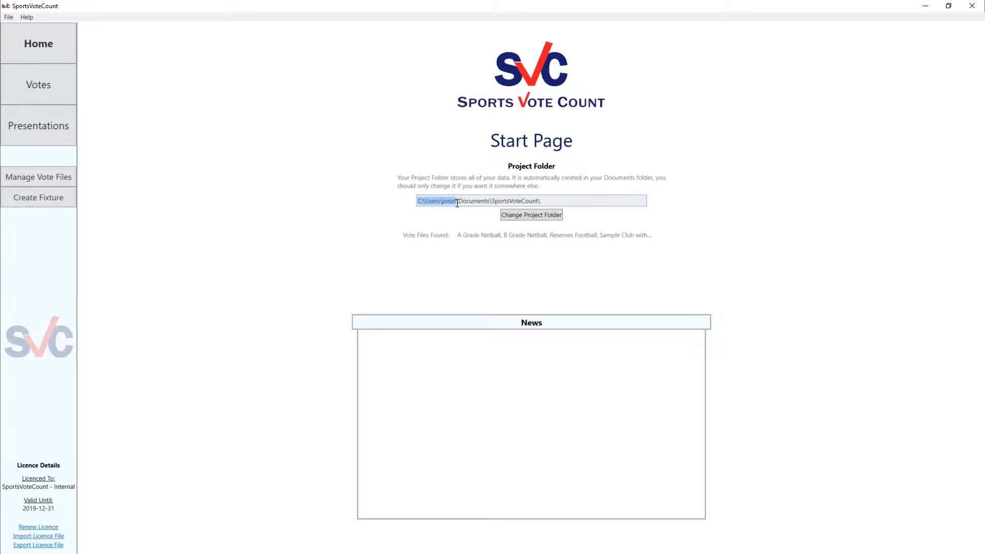
left_click(8, 18)
left_click(28, 36)
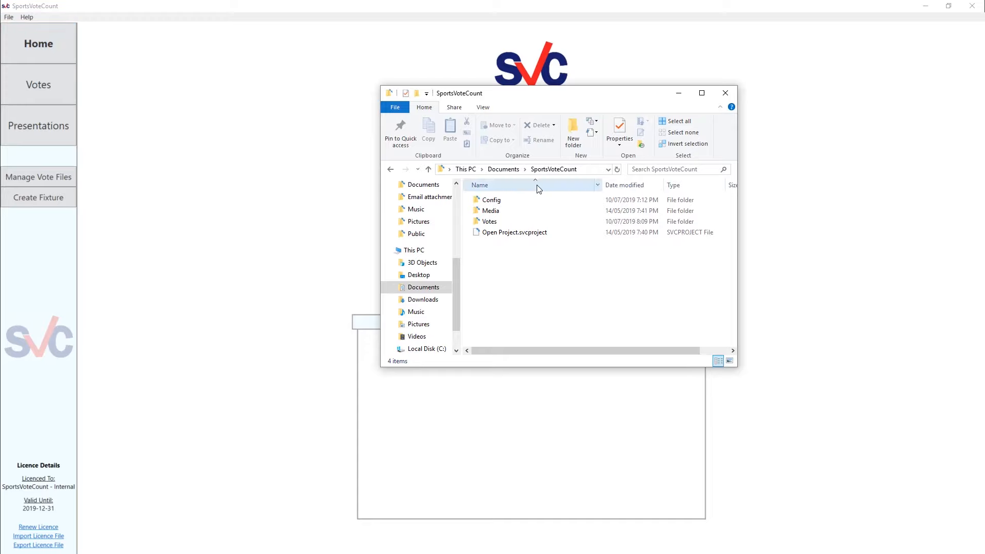
double_click(489, 222)
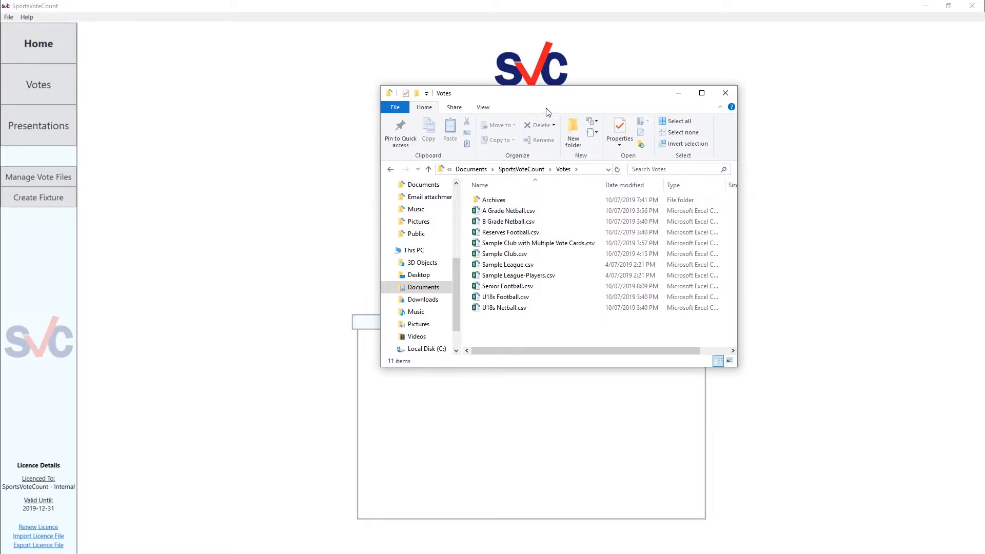
left_click_drag(548, 95, 429, 78)
mouse_move(432, 310)
left_mouse_down()
mouse_move(404, 192)
mouse_move(419, 310)
left_mouse_up()
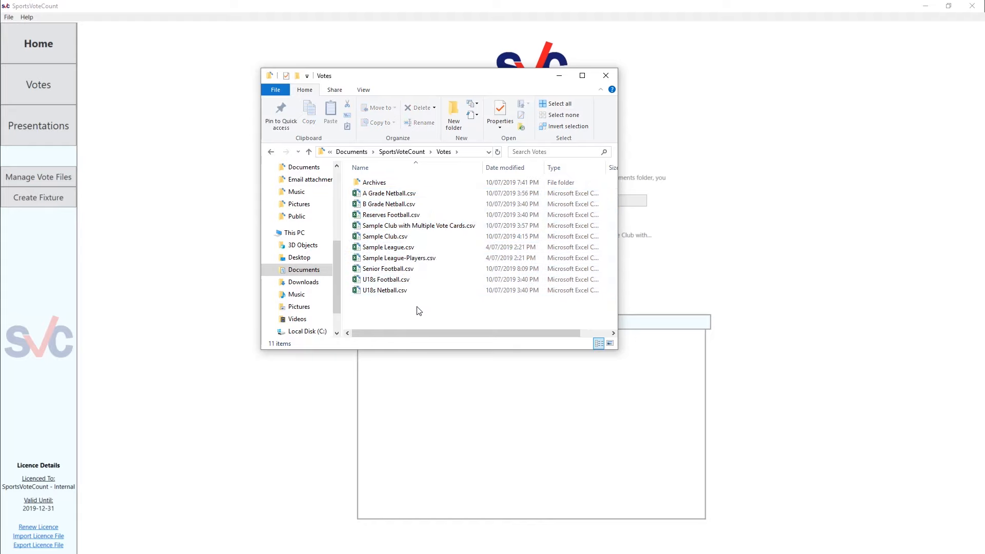
left_click(403, 272)
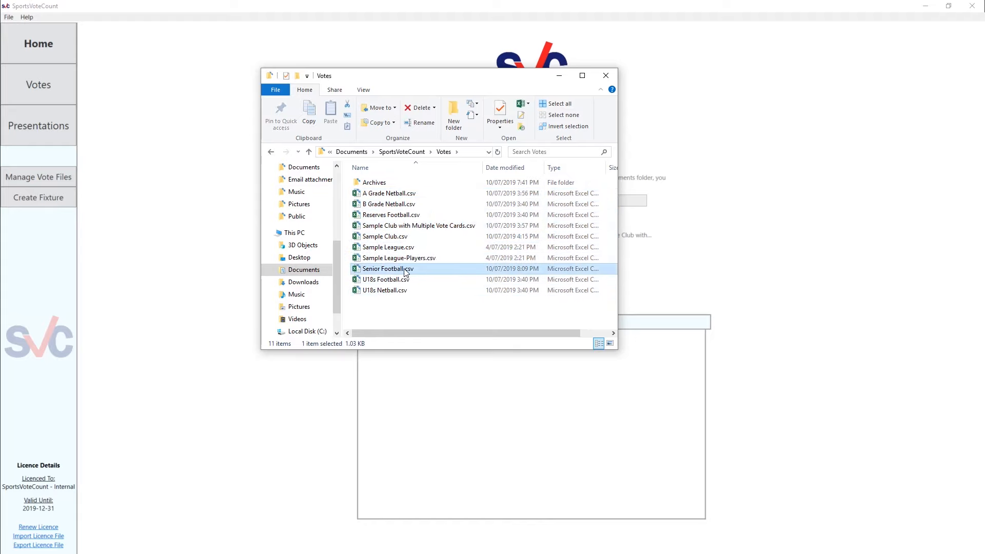
double_click(405, 272)
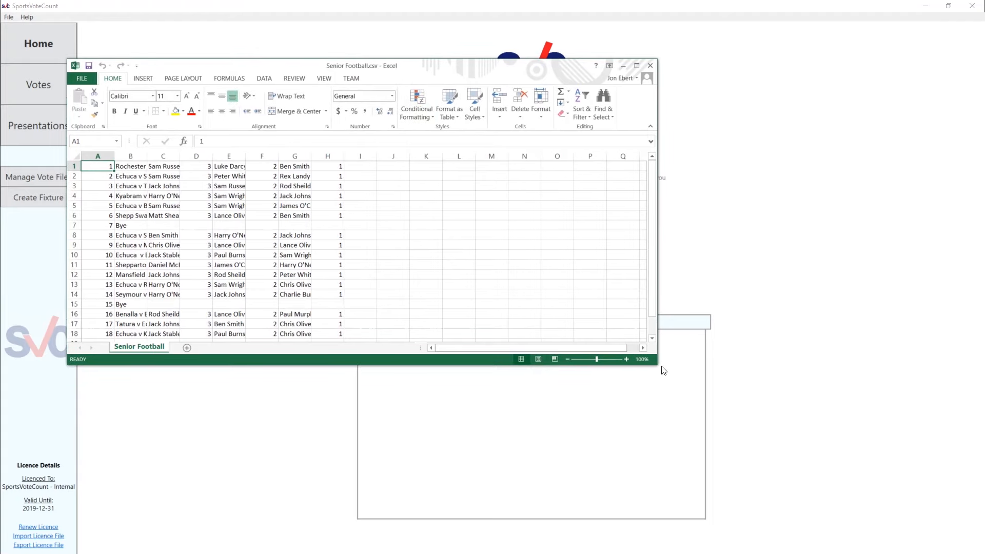
Enlarge the Excel window and auto-fit the widths of columns B through H to their contents
left_click_drag(657, 364, 764, 486)
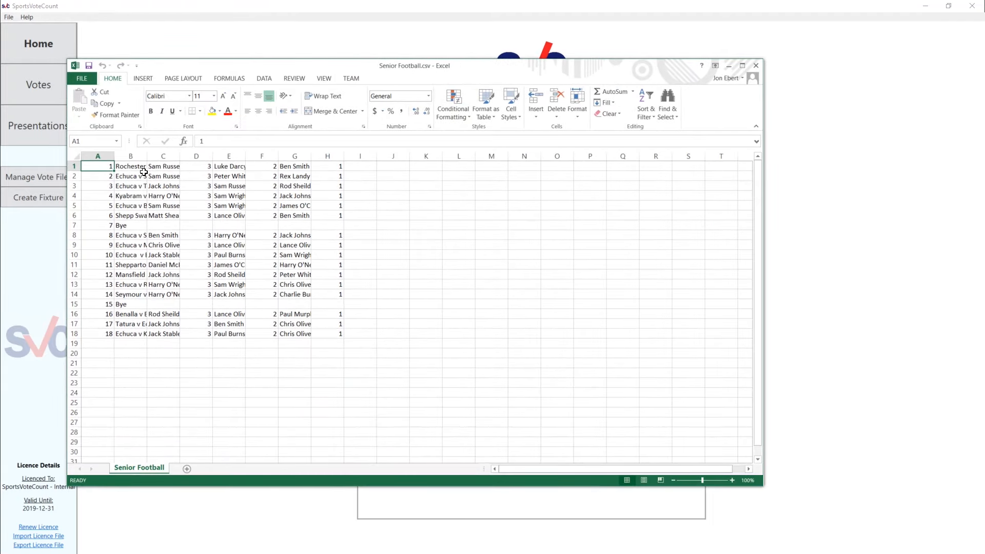
left_click_drag(130, 156, 308, 154)
double_click(310, 154)
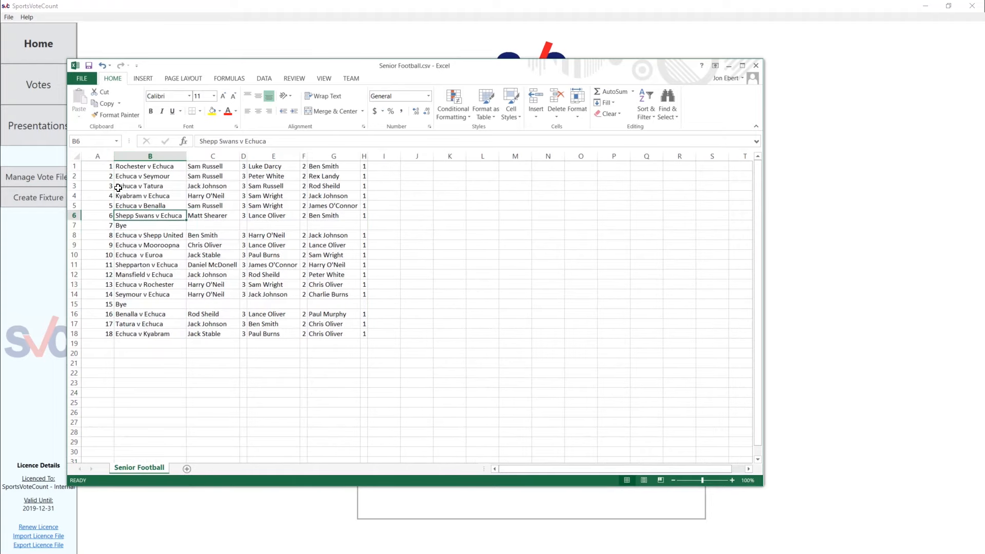
Examine how the file is laid out: round number, match, and the player and vote pairs across row 1
left_click(103, 156)
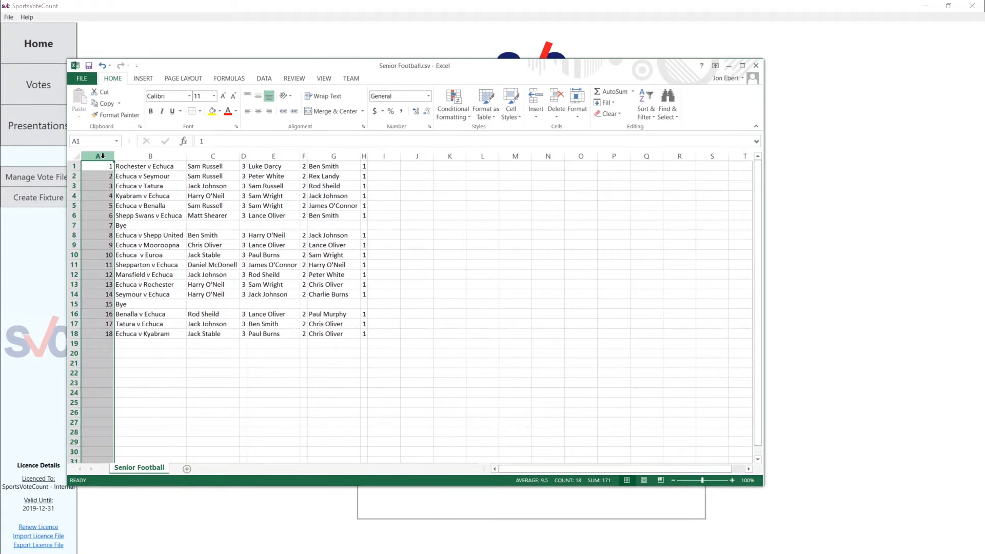
left_click(148, 157)
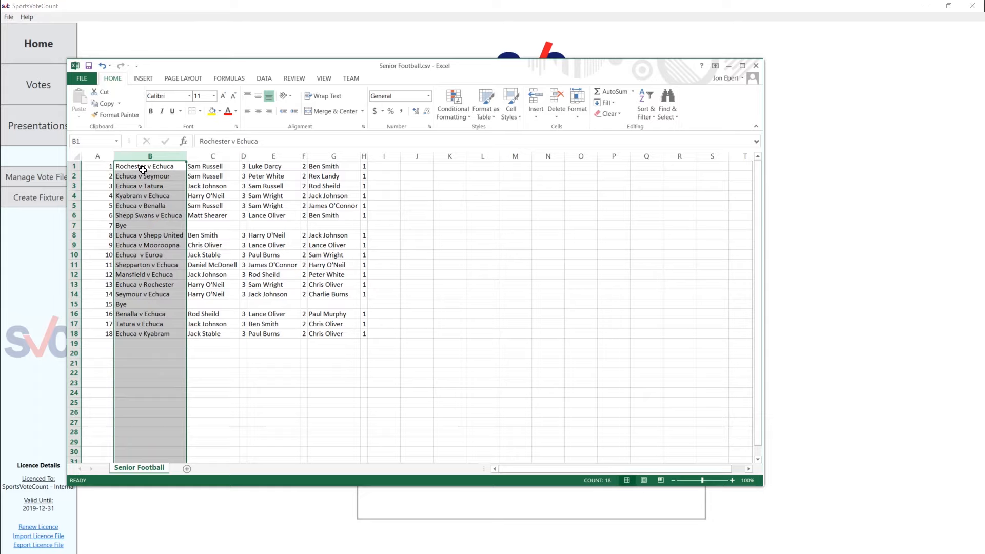
left_click(146, 168)
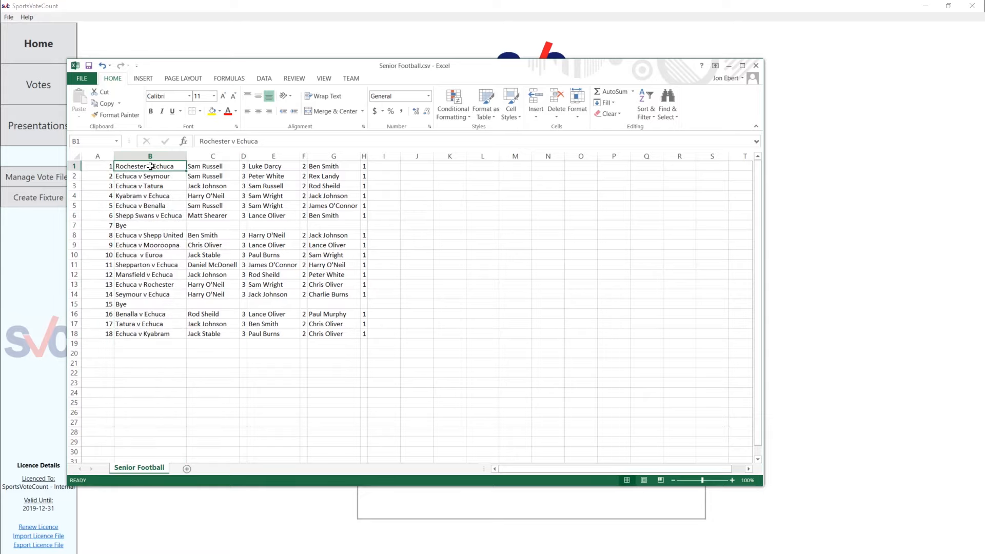
left_click(225, 165)
left_click_drag(239, 171, 244, 173)
left_click(244, 166)
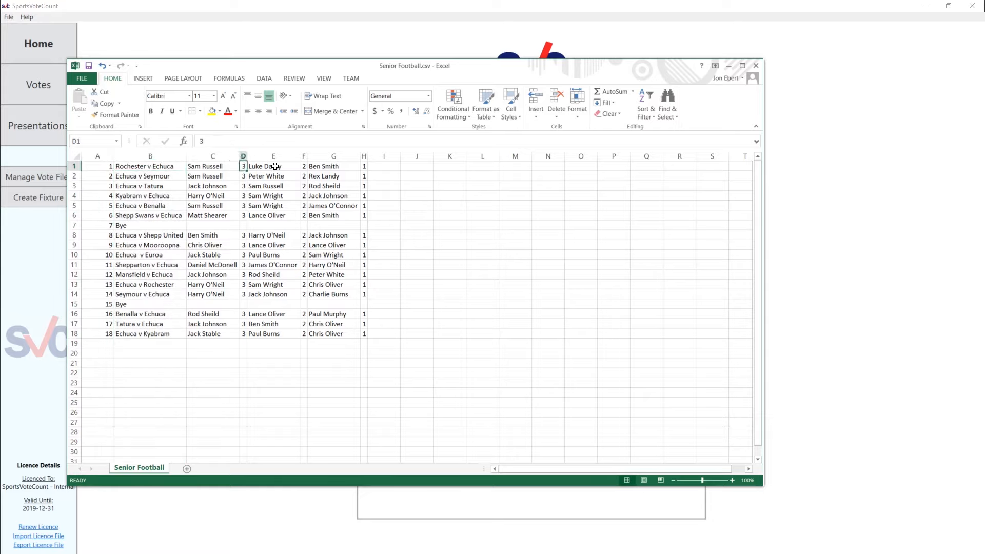
left_click(275, 167)
left_click(304, 165)
left_click(330, 166)
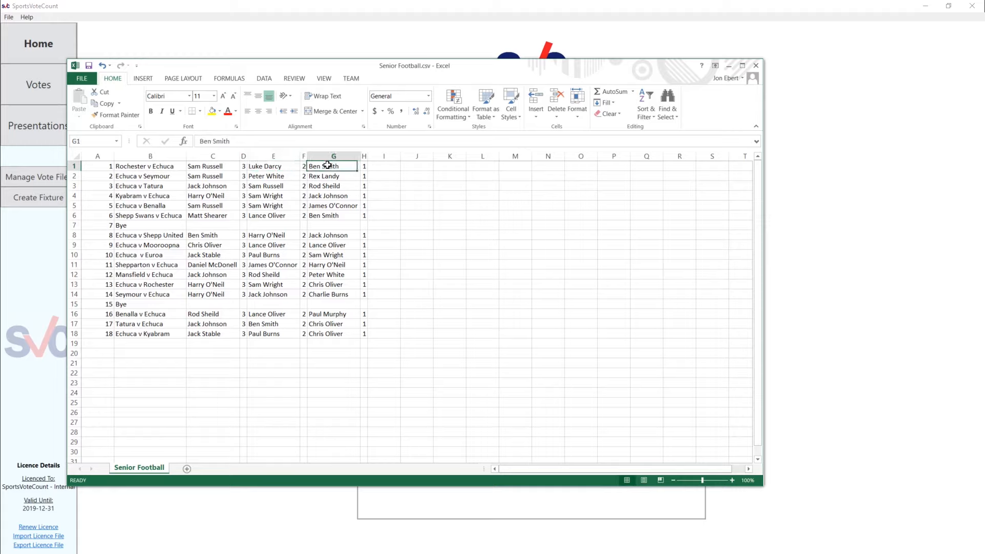
left_click(364, 166)
left_click_drag(325, 166, 709, 167)
left_click(304, 168)
left_click(429, 184)
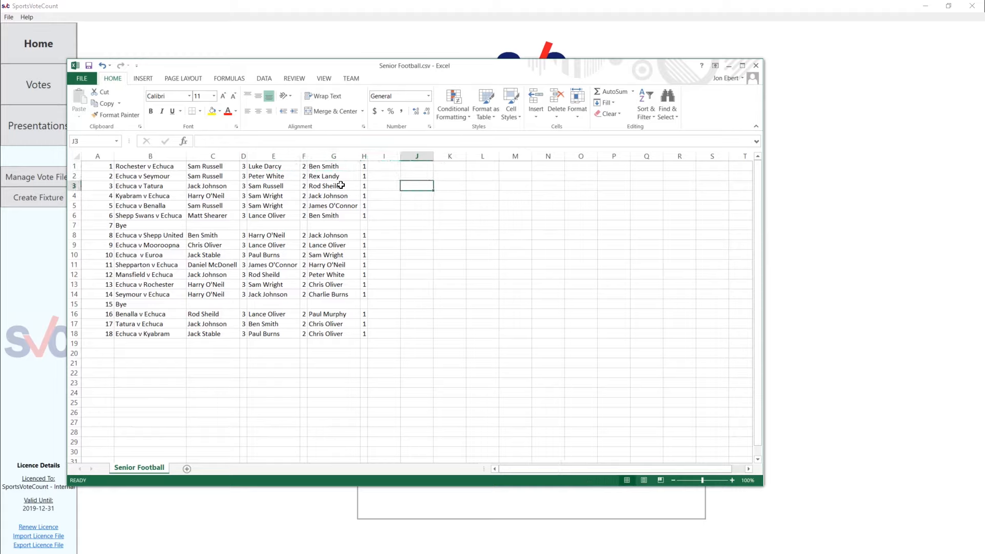
Look through the player and vote entries in the remaining rounds, from row 3 down to row 13
left_click(340, 186)
left_click(417, 194)
left_click(355, 196)
left_click(414, 207)
left_click(357, 213)
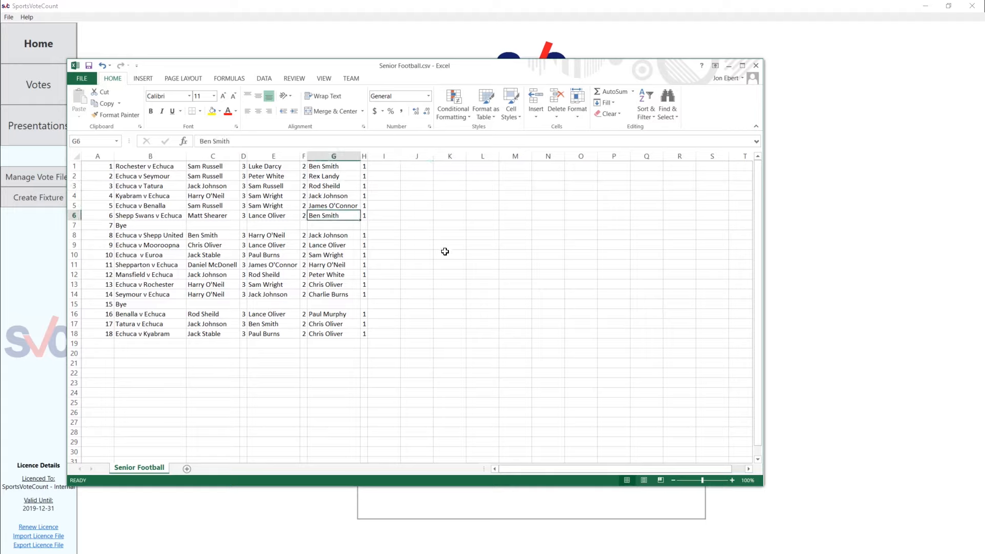
left_click(444, 254)
left_click(333, 265)
left_click(437, 285)
left_click(272, 285)
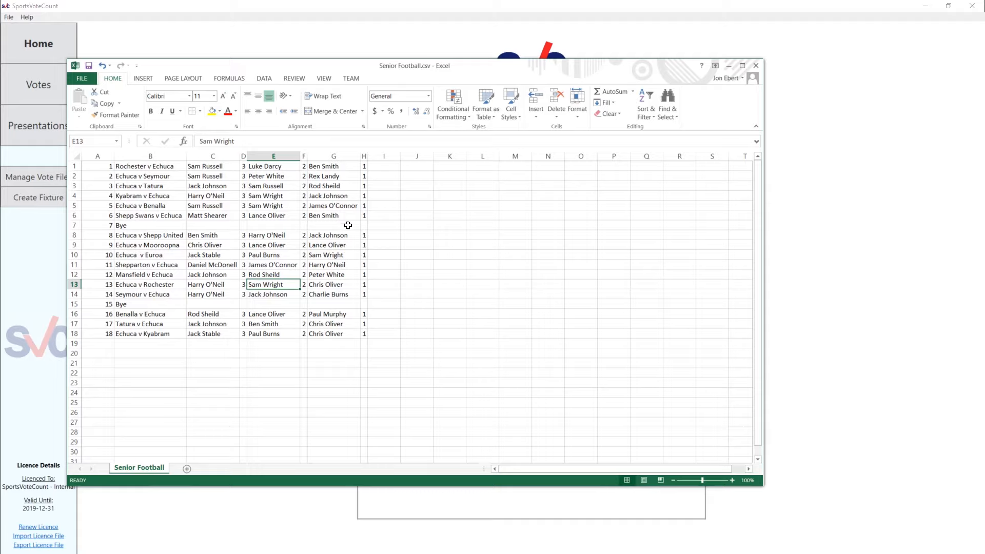
Set the first player's votes for Rochester v Echuca in cell D1 to 30
left_click(244, 167)
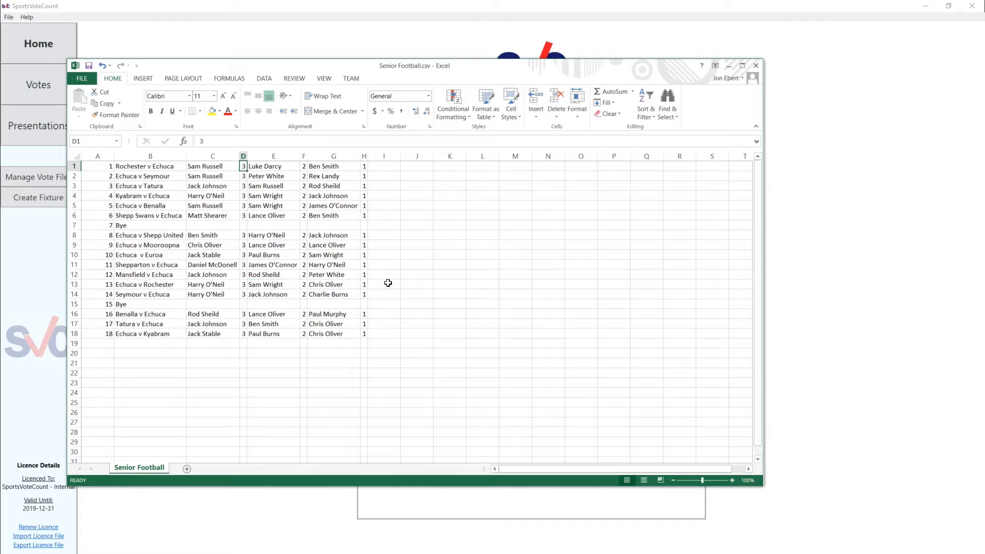
type("30")
key("Return")
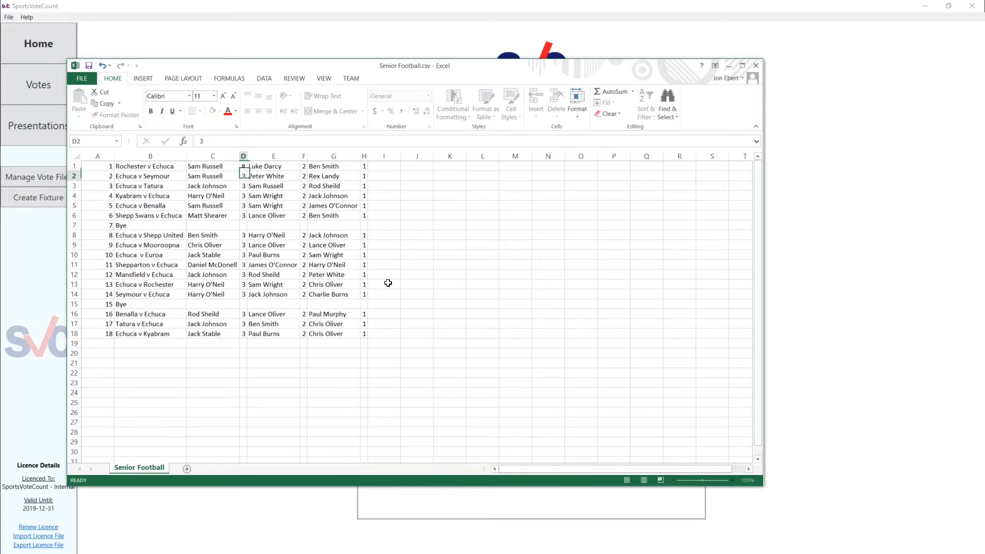
left_click(403, 266)
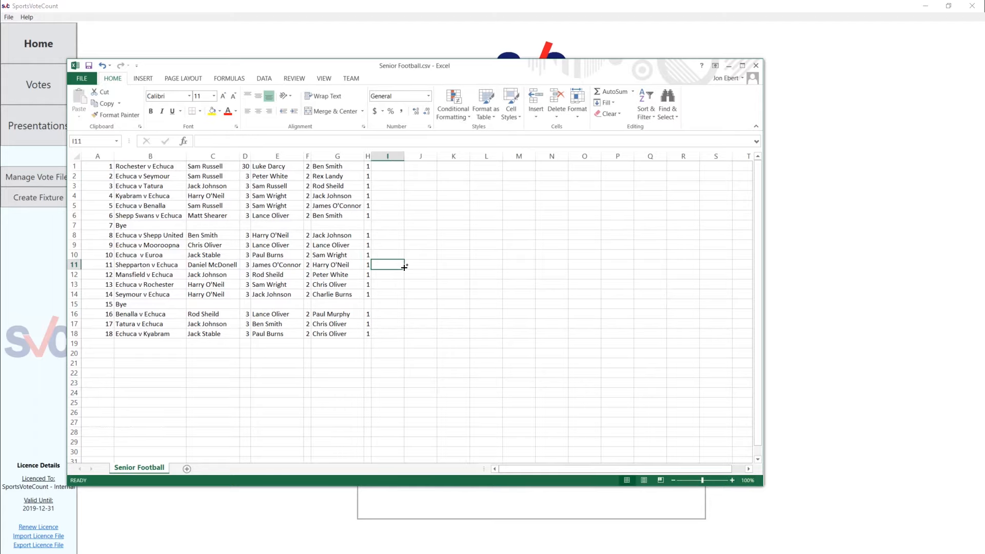
Save Senior Football.csv, keeping its CSV format, and close the workbook
key("ctrl+s")
left_click(454, 310)
left_click(757, 66)
left_click(506, 294)
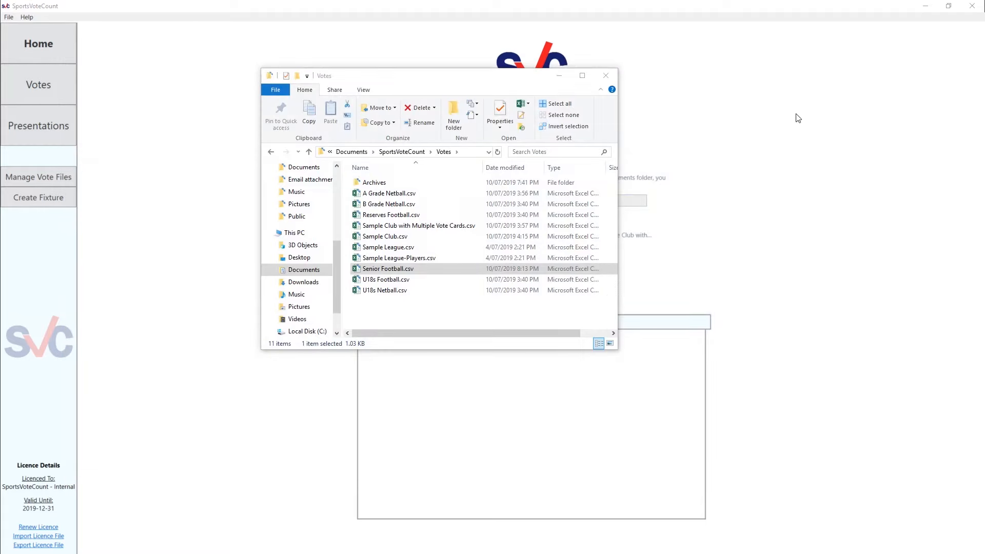
In SportsVoteCount, check the Rochester v Echuca vote card for Senior Football, Round 1, and close the card
left_click(43, 88)
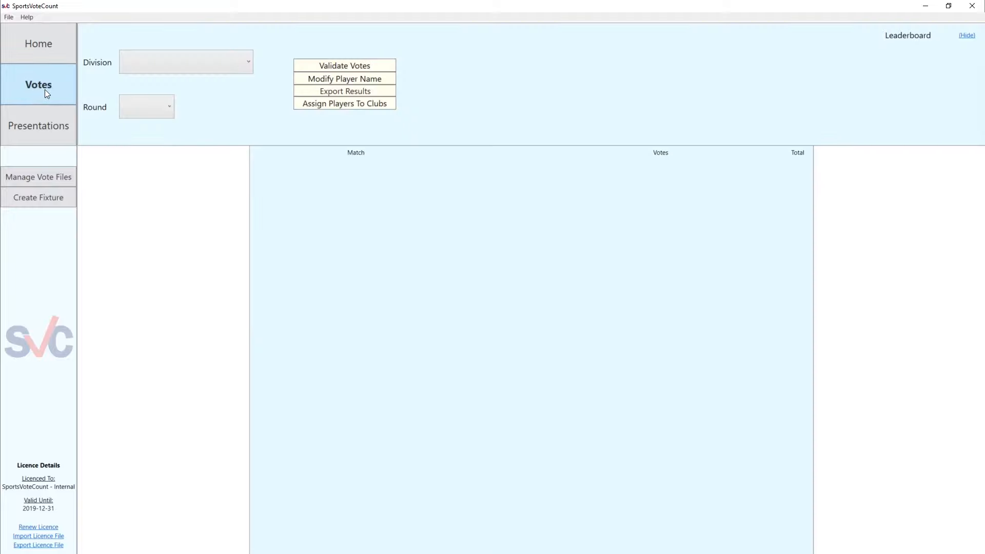
left_click(145, 68)
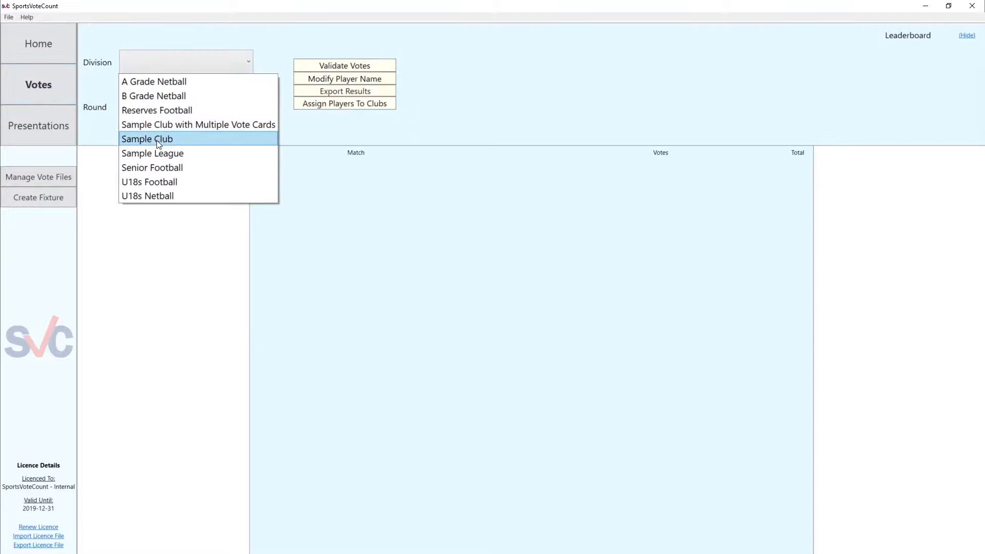
left_click(157, 168)
left_click(149, 106)
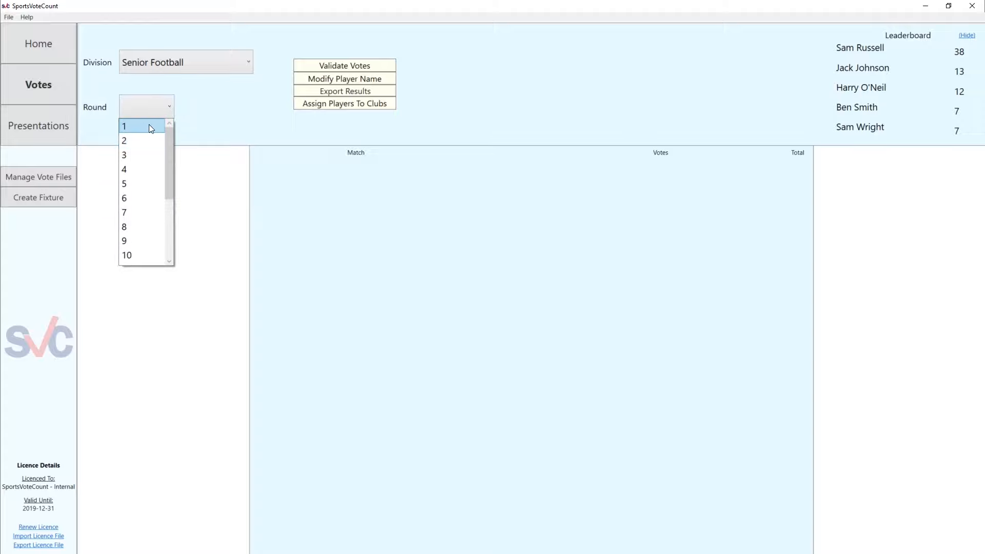
left_click(149, 124)
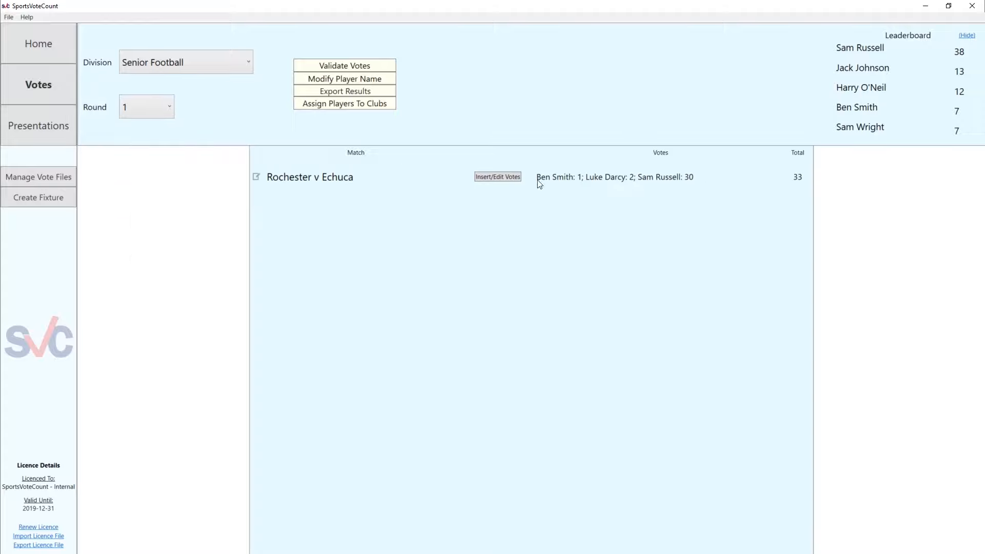
left_click(506, 177)
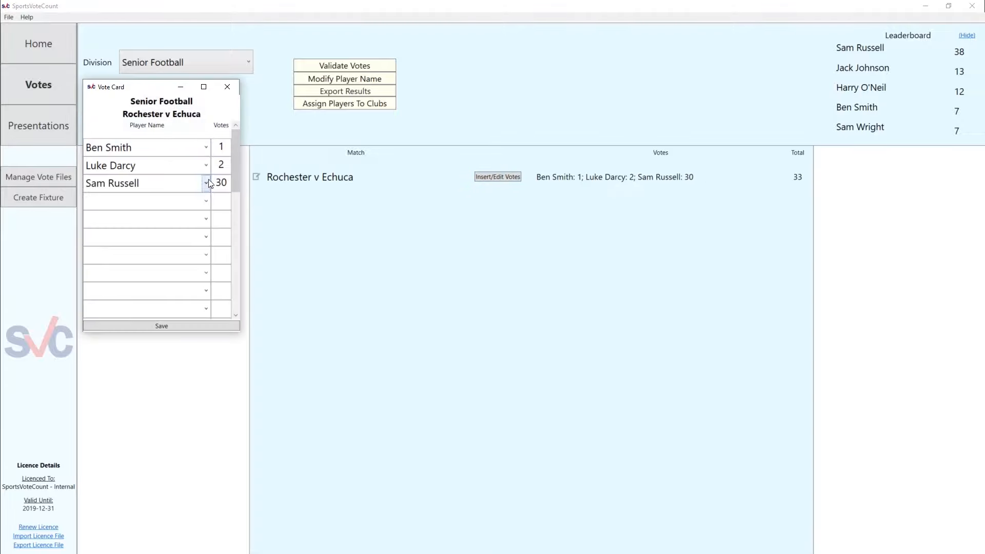
left_click(234, 83)
Return to the start page and reopen Senior Football.csv from the project folder's Votes subfolder
left_click(39, 43)
left_click(8, 17)
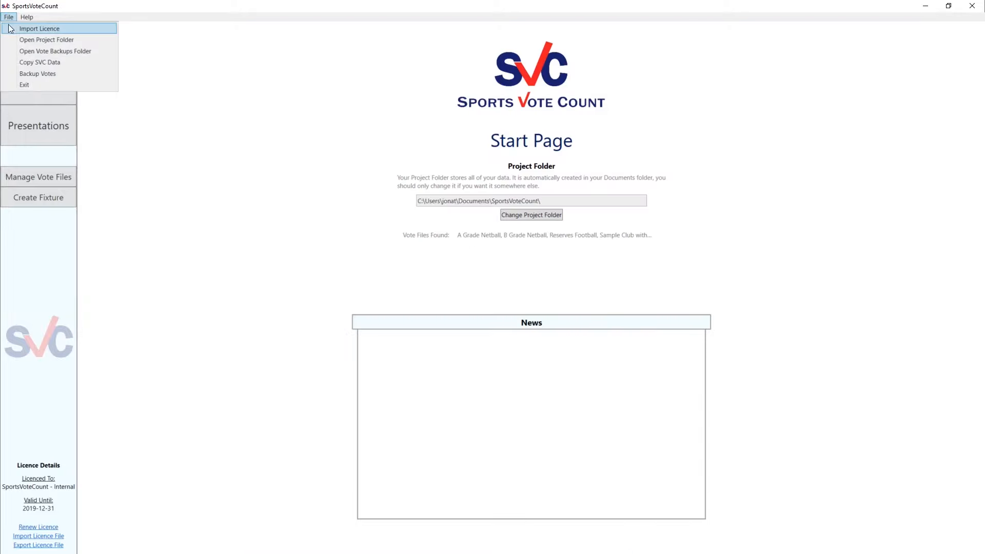
left_click(22, 43)
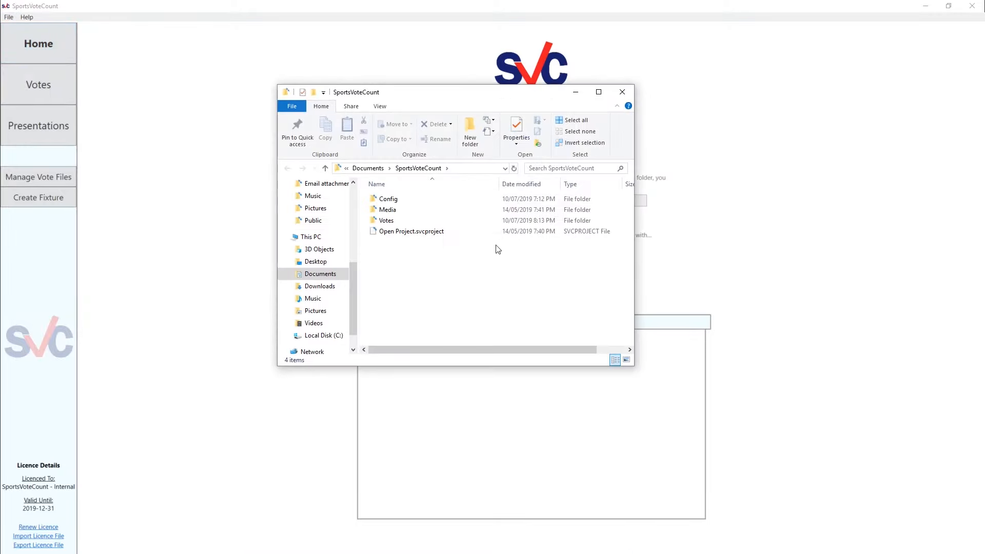
double_click(419, 221)
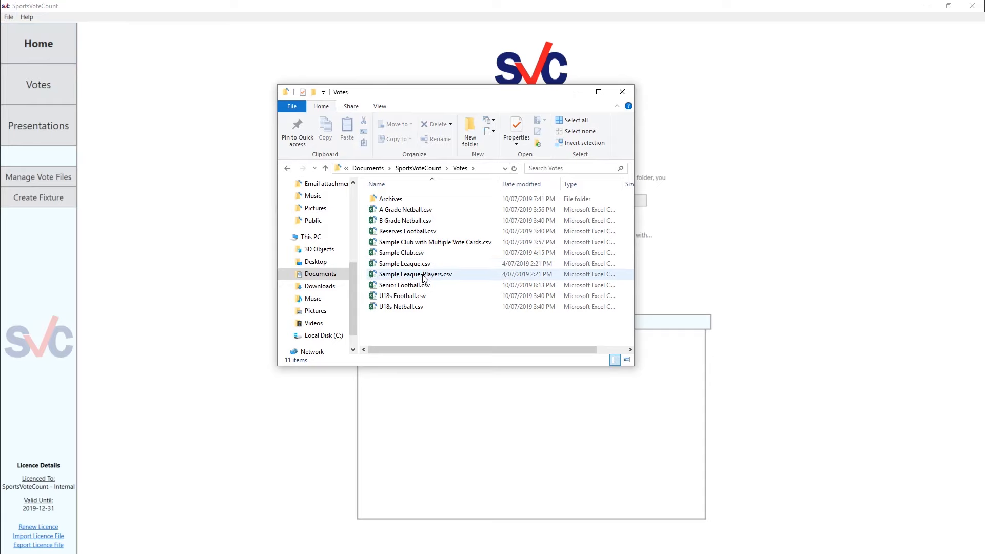
double_click(429, 285)
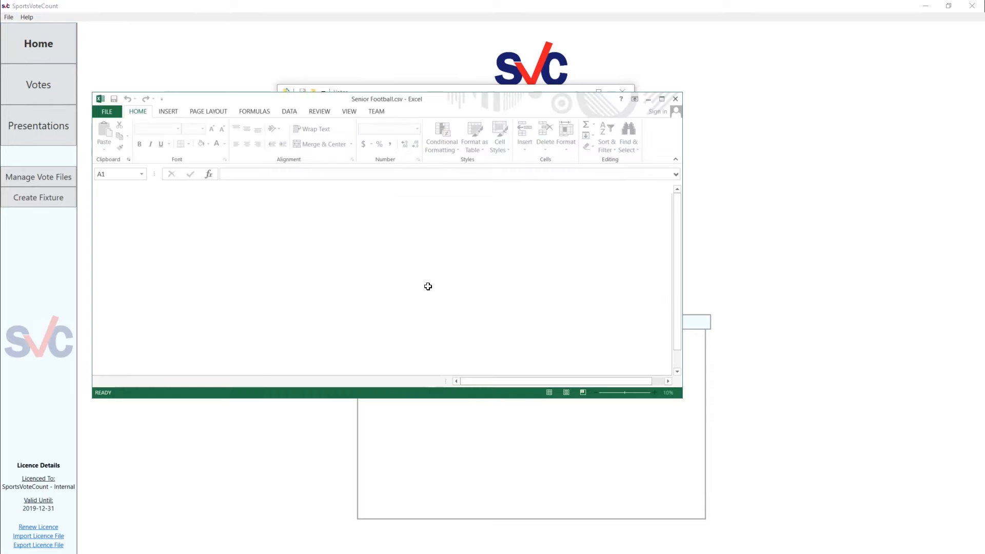
Look through the later rounds in the Senior Football sheet, down to row 18, and close the workbook
left_click(261, 248)
scroll(262, 247, "down", 2)
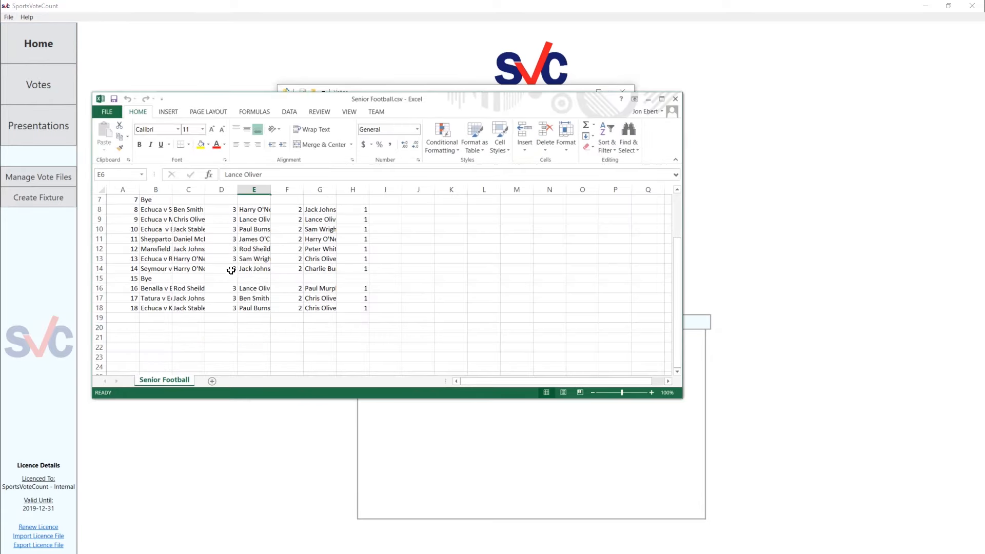
left_click(257, 249)
left_click(220, 259)
left_click(178, 261)
left_click_drag(155, 271, 165, 279)
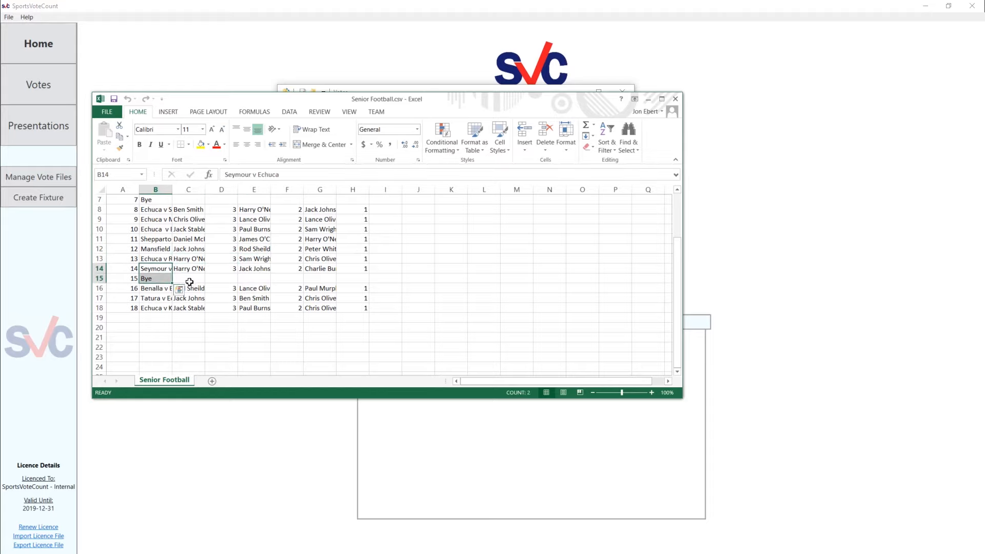
left_click(198, 281)
left_click(196, 308)
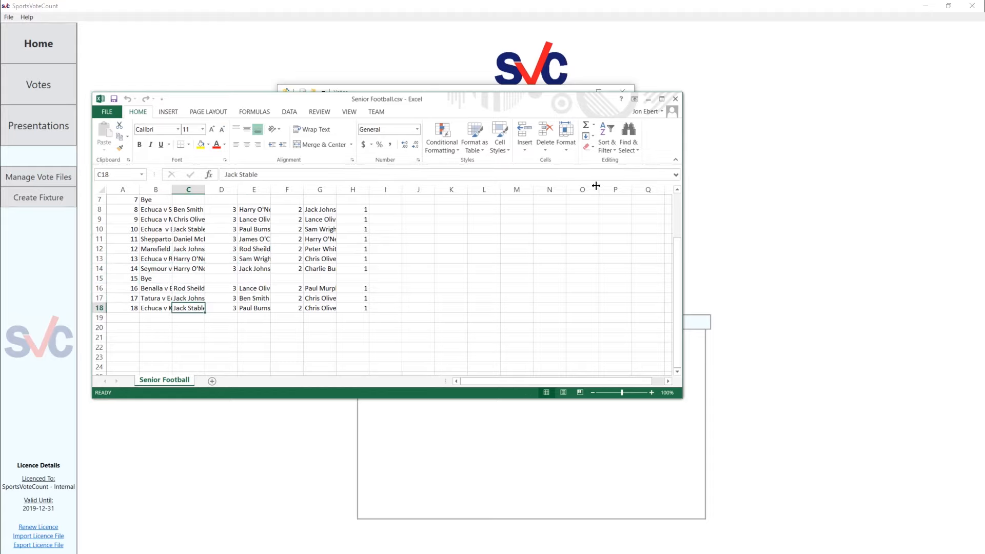
left_click(678, 99)
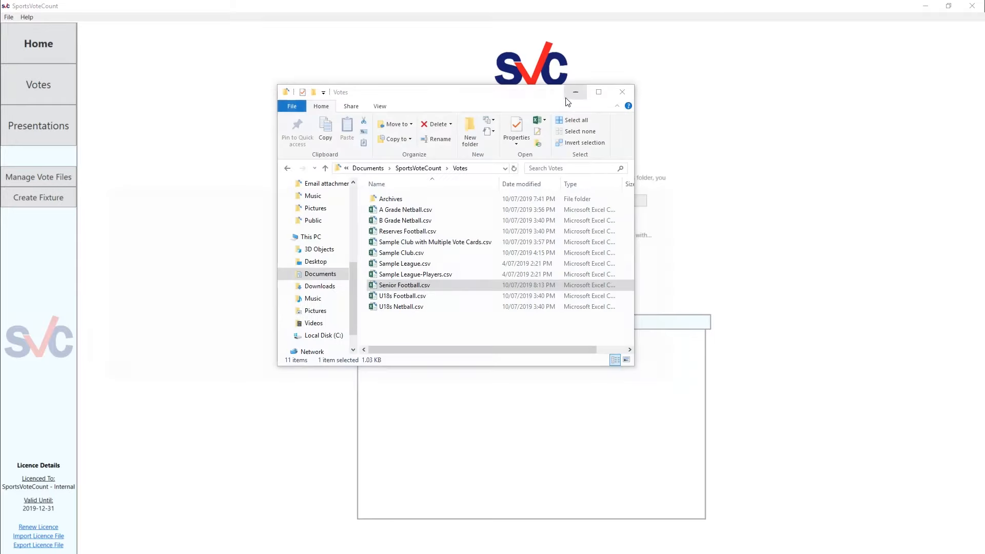
Open a new blank workbook in Excel and place its window over the Votes folder window
left_click_drag(536, 99, 425, 80)
left_click_drag(359, 70, 456, 87)
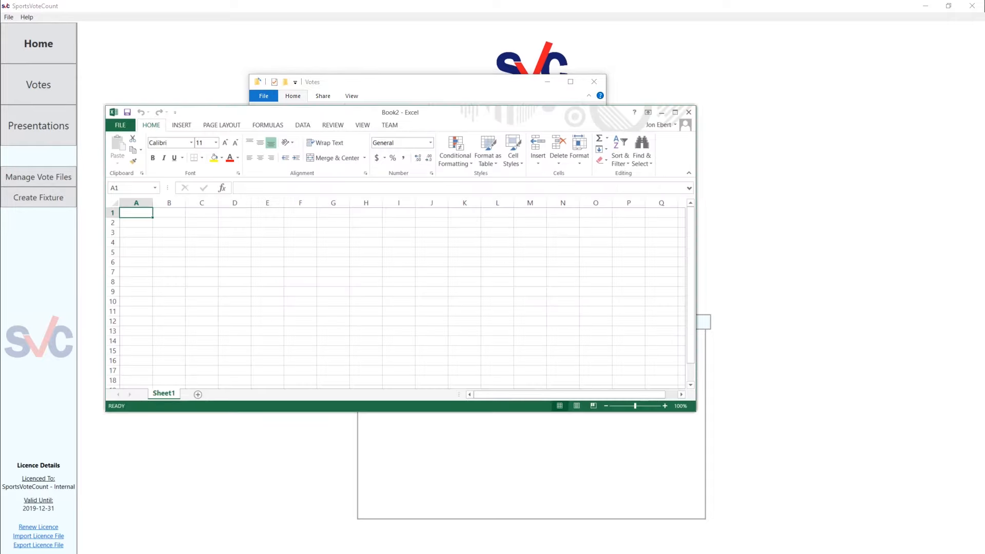
left_click_drag(534, 119, 510, 49)
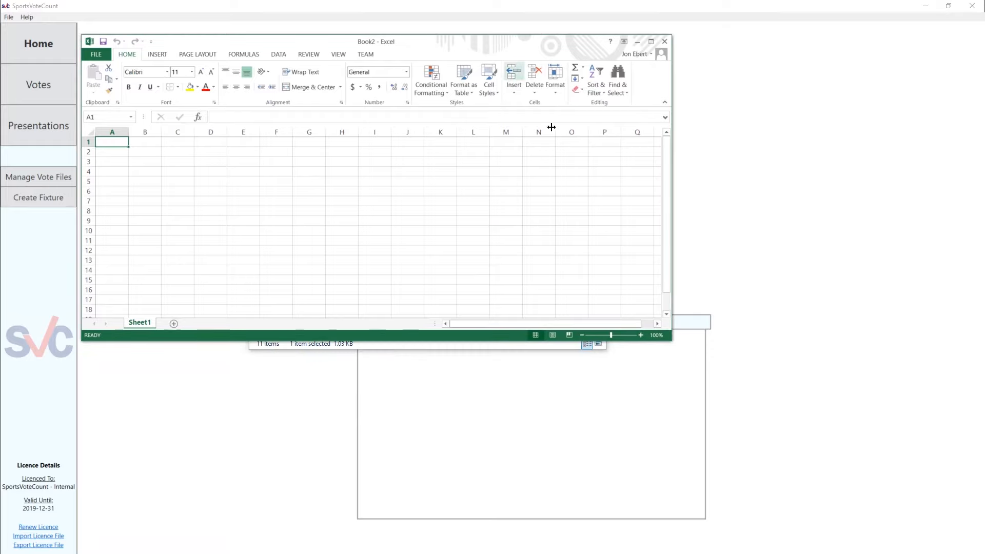
Enlarge the workbook window and enter round 1 in A1 with the match "Echuca v Rochester" in B1
left_click_drag(673, 342, 778, 496)
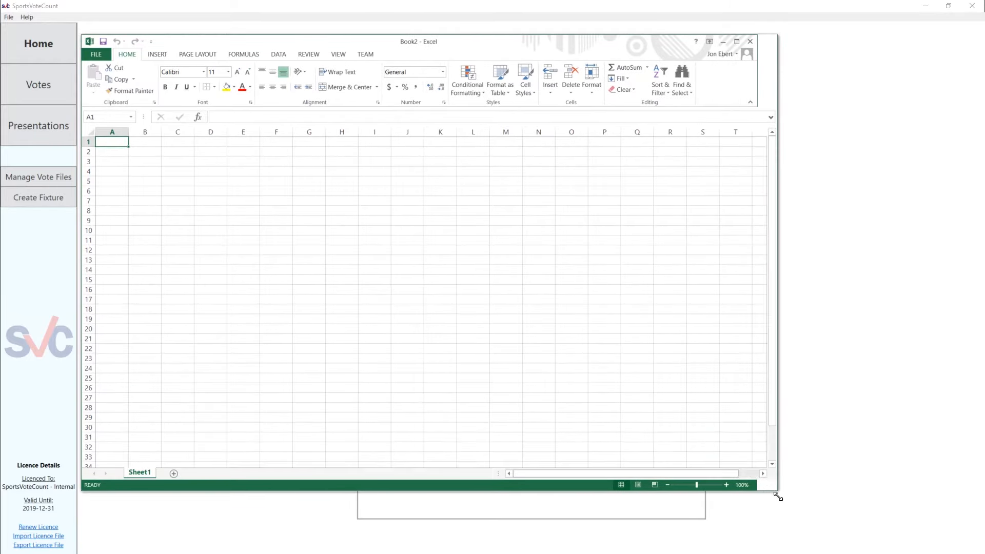
left_click(566, 337)
left_click(121, 142)
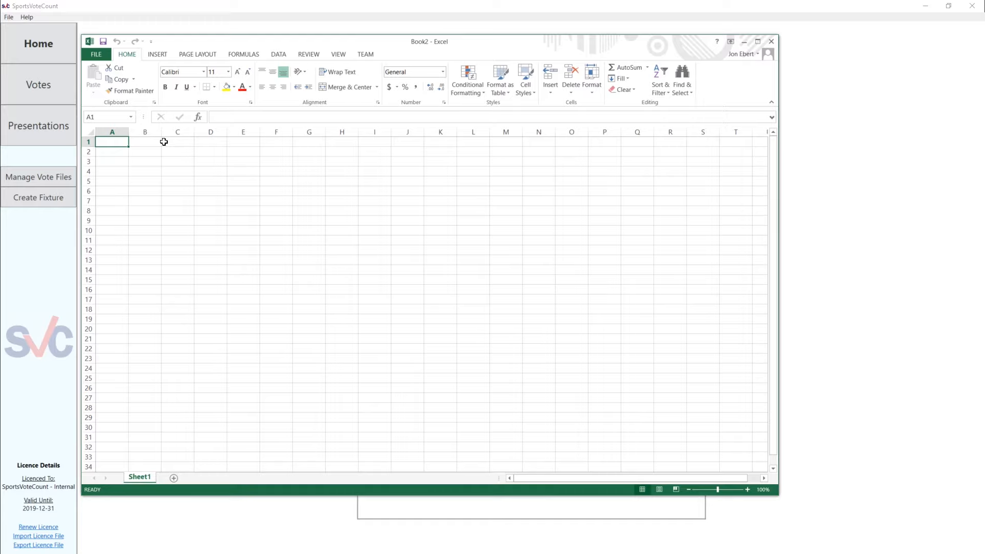
type("1")
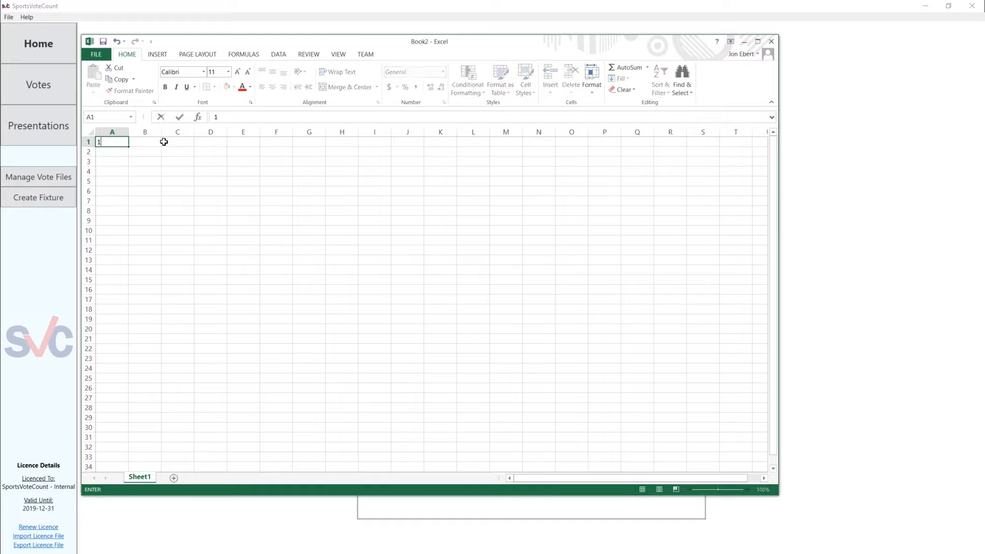
key("Tab")
type("Ech")
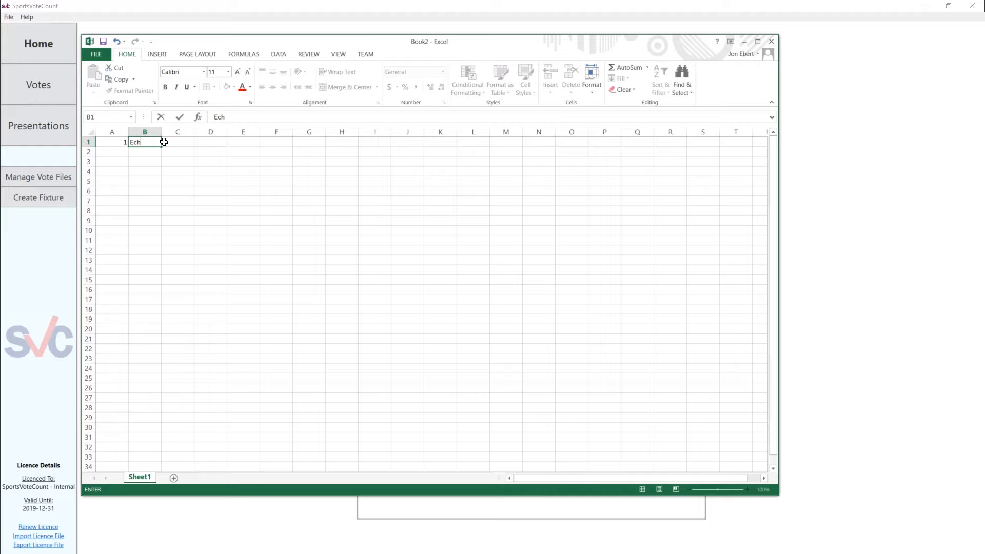
type("uca v Rochester")
left_click(165, 162)
left_click(190, 142)
left_click(199, 142)
left_click(188, 142)
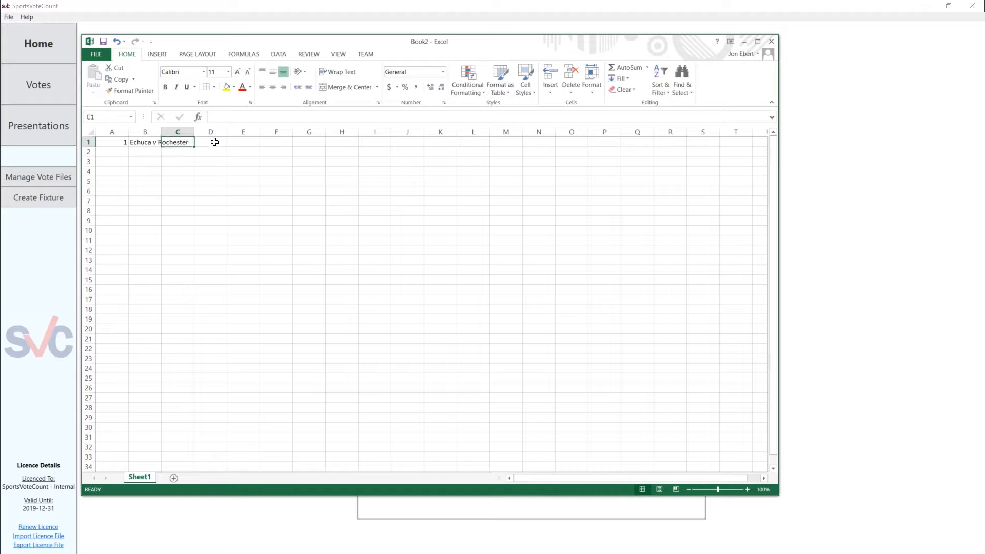
left_click(212, 142)
left_click(149, 142)
left_click(125, 143)
Enter round 2 in A2 with the match "Echuca v Benalla" in B2
left_click(124, 154)
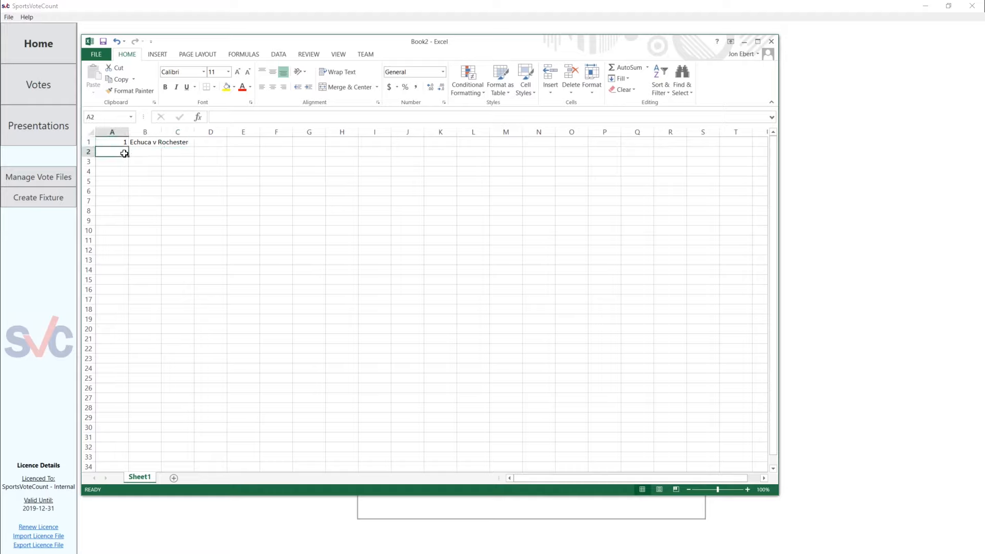
type("2")
key("Return")
key("Right")
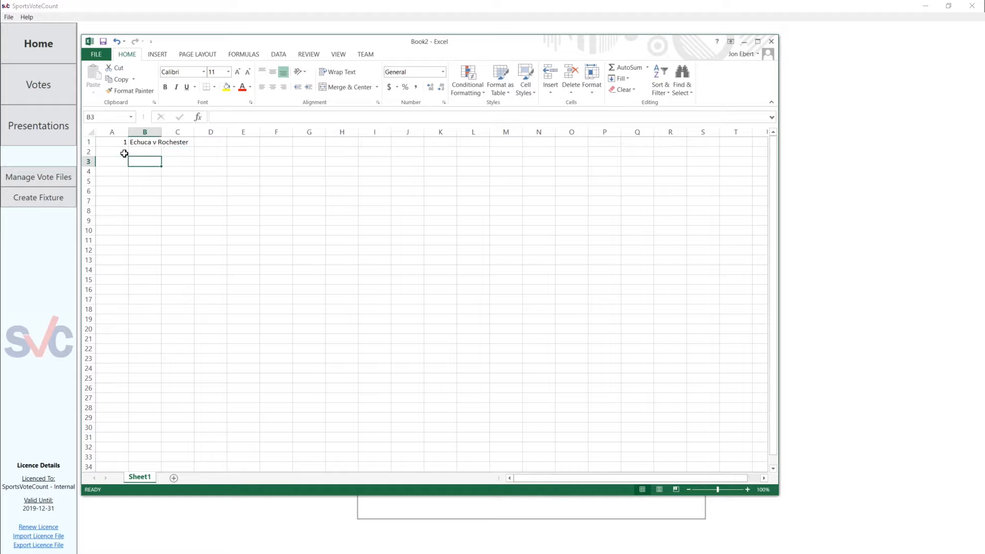
key("Up")
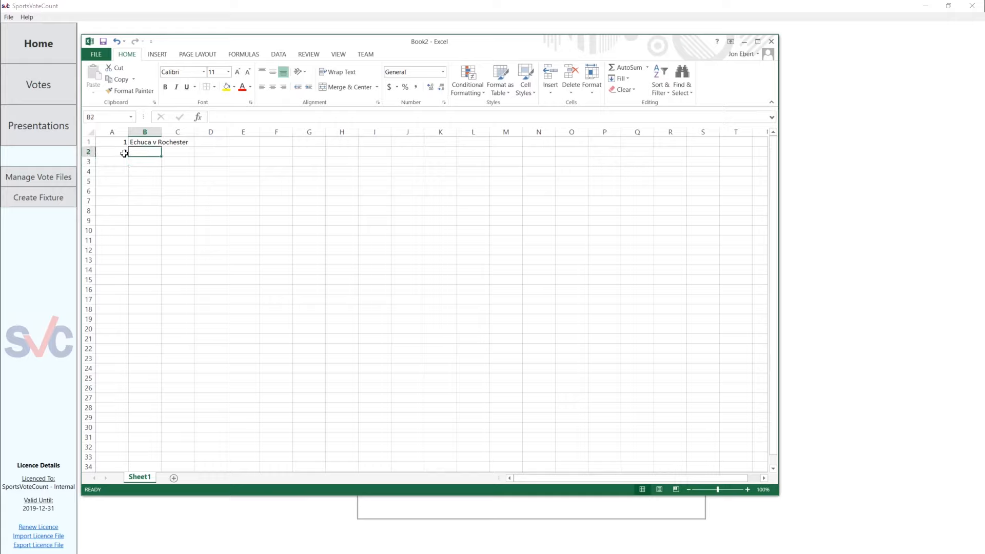
type("Echuca v Benal")
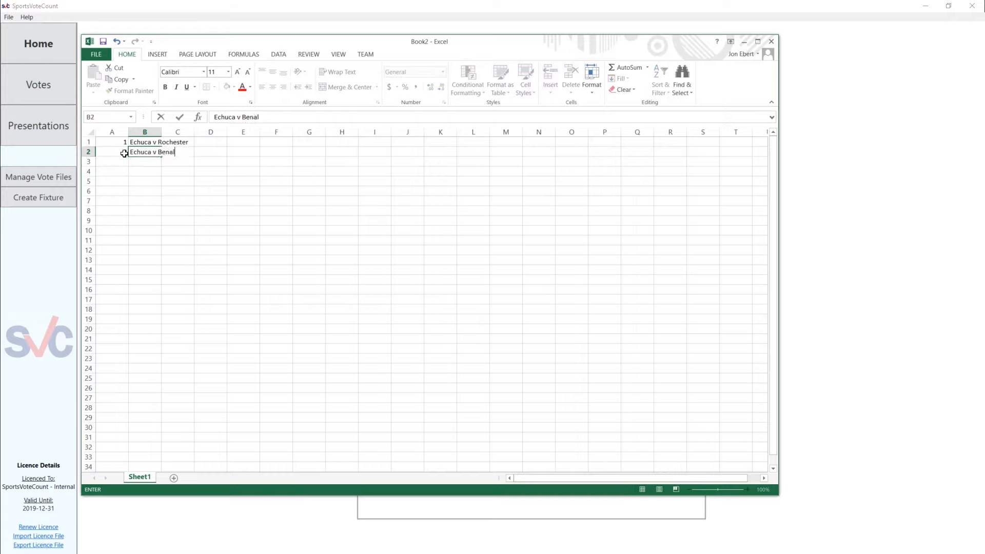
type("la")
Enter round 3 in A3 with the match text "Echuca Moama" in B3
left_click(122, 162)
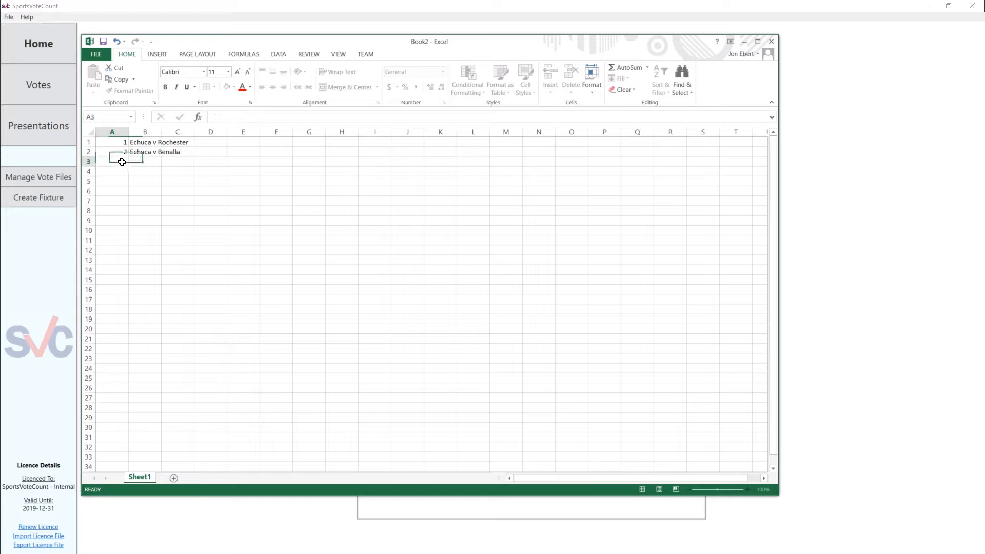
type("3")
left_click(150, 161)
type("Echuca")
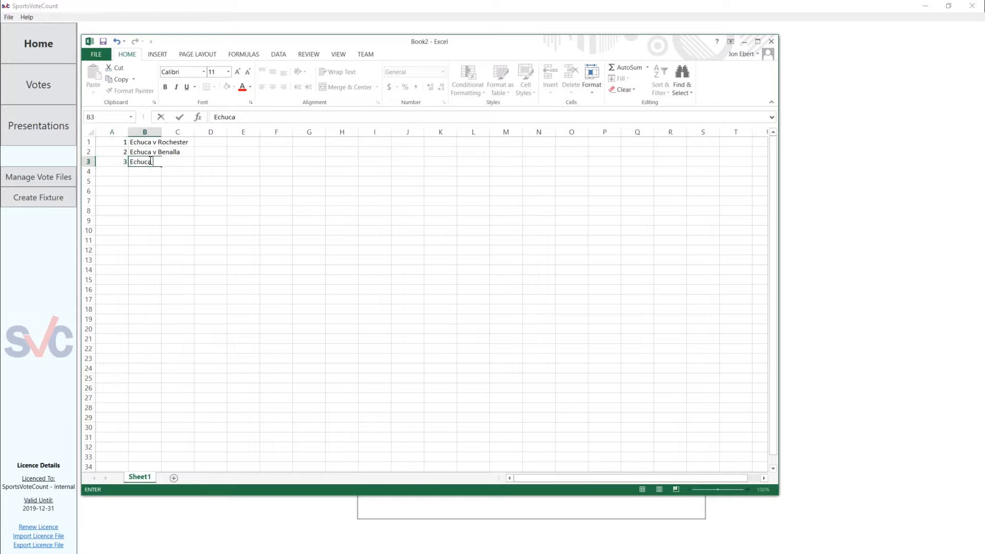
type(" Moama")
key("Return")
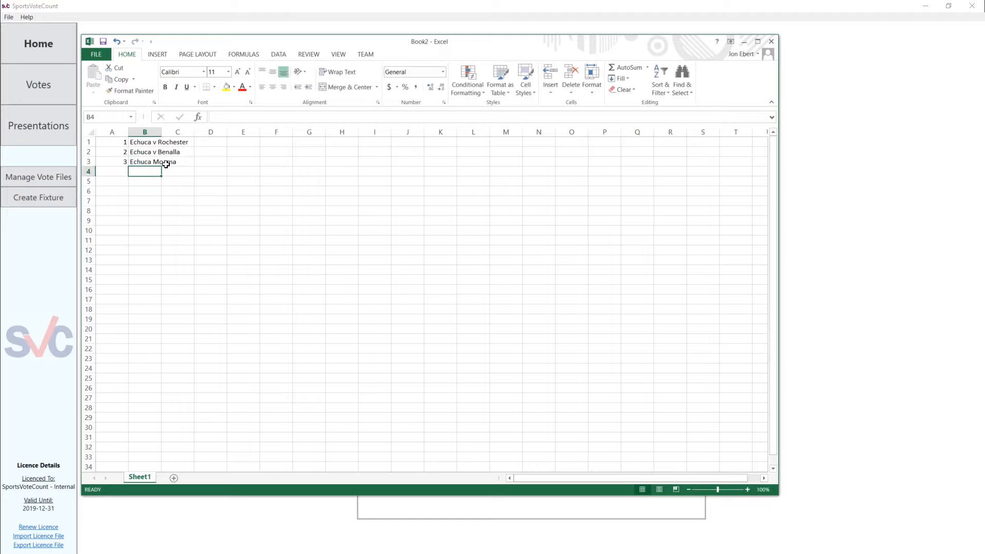
Save the workbook as test.csv in CSV (Comma delimited) format in the SportsVoteCount Votes folder, keeping that format
key("ctrl+s")
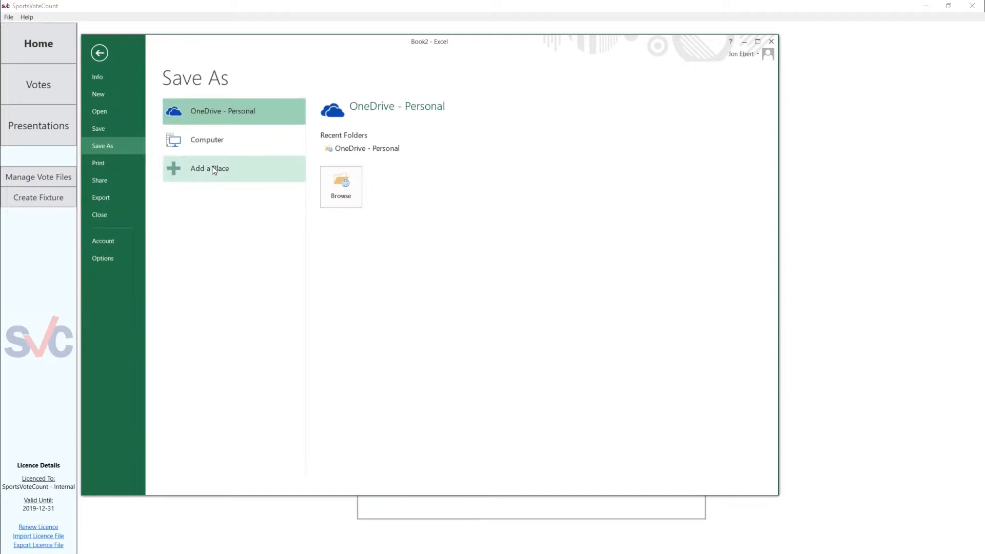
left_click(217, 138)
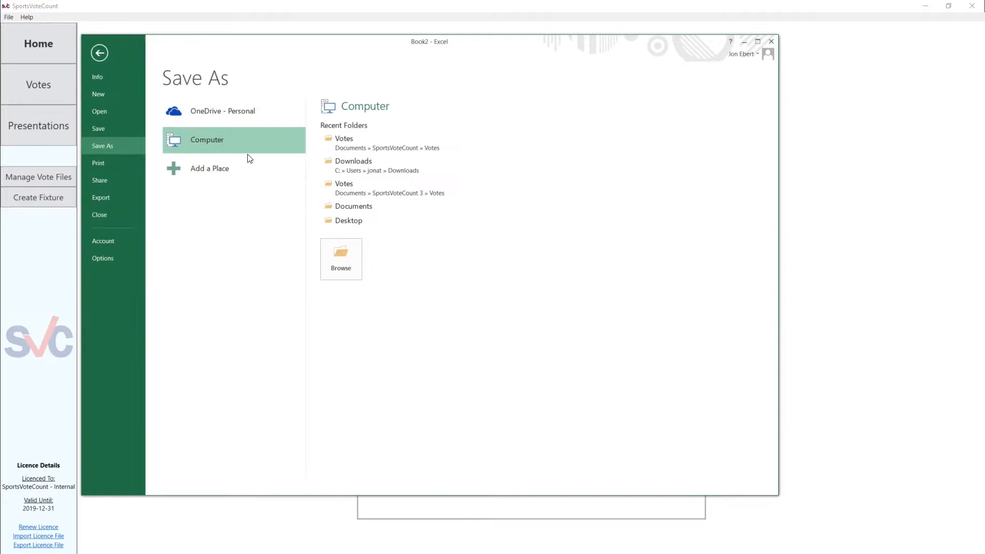
left_click(357, 149)
left_click(215, 206)
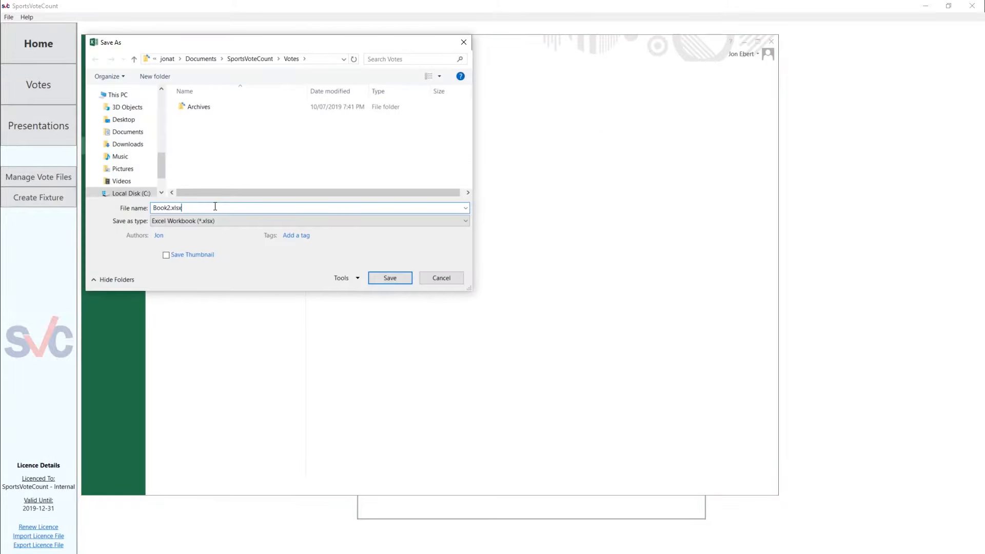
left_click_drag(215, 206, 132, 208)
type("test")
left_click(180, 222)
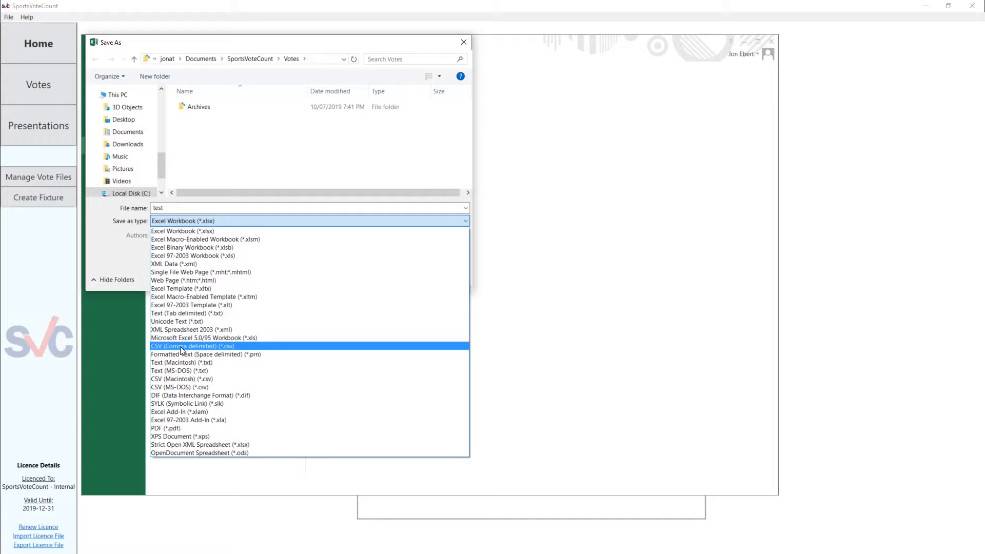
left_click(229, 348)
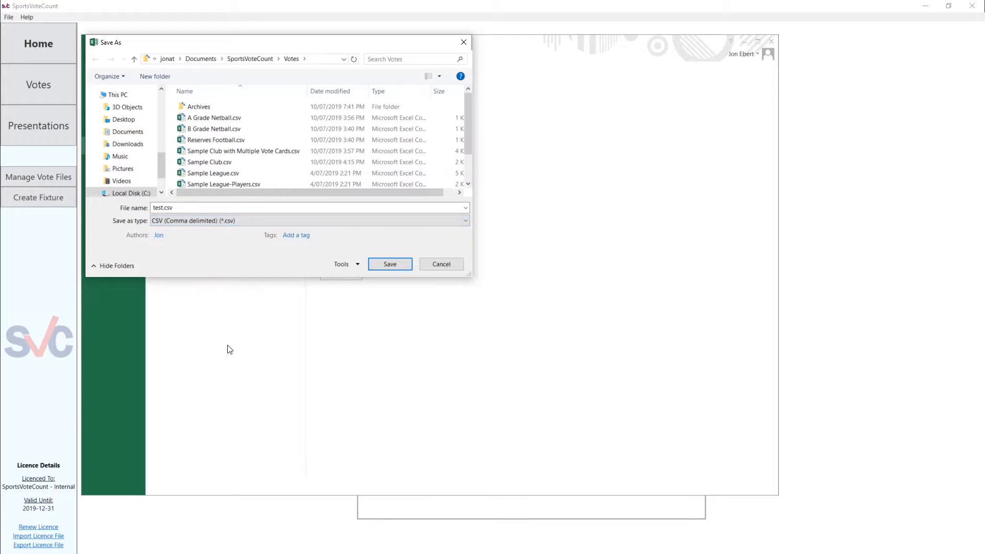
left_click(390, 264)
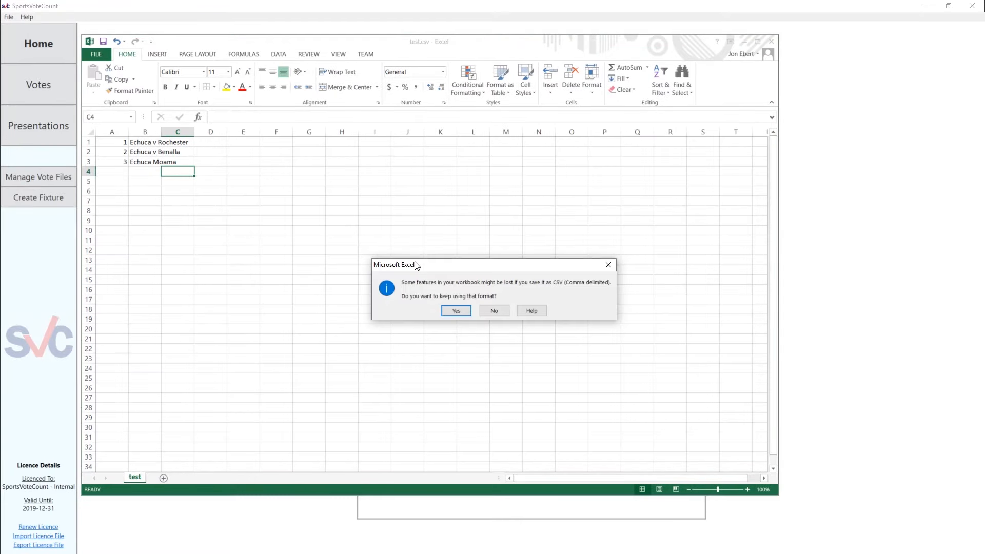
left_click(455, 310)
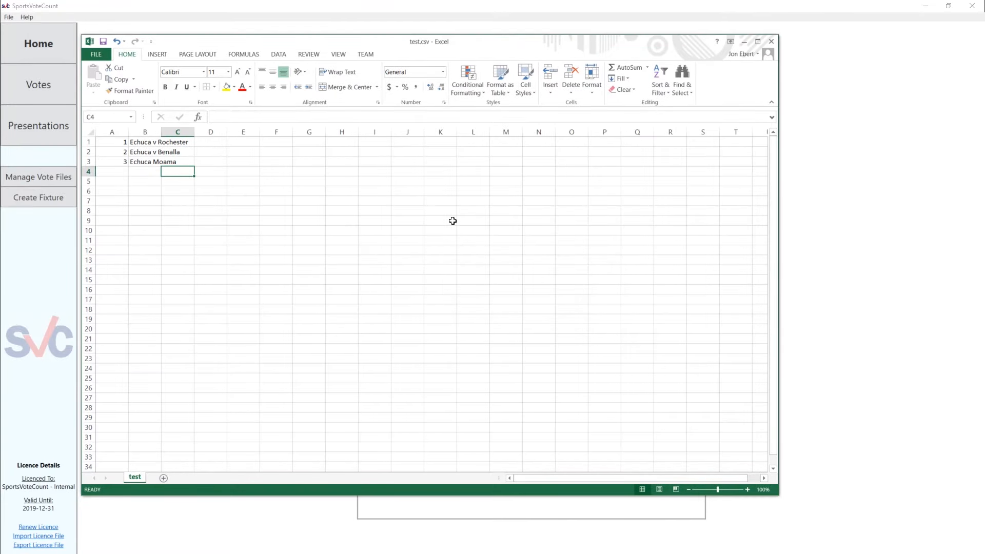
Close test.csv without saving it again and switch to SportsVoteCount
left_click(770, 42)
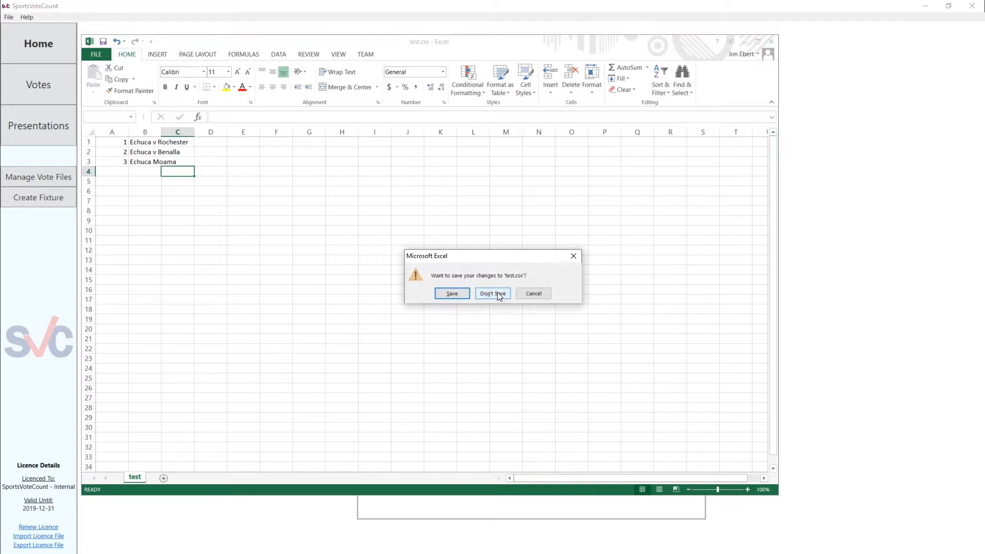
left_click(496, 294)
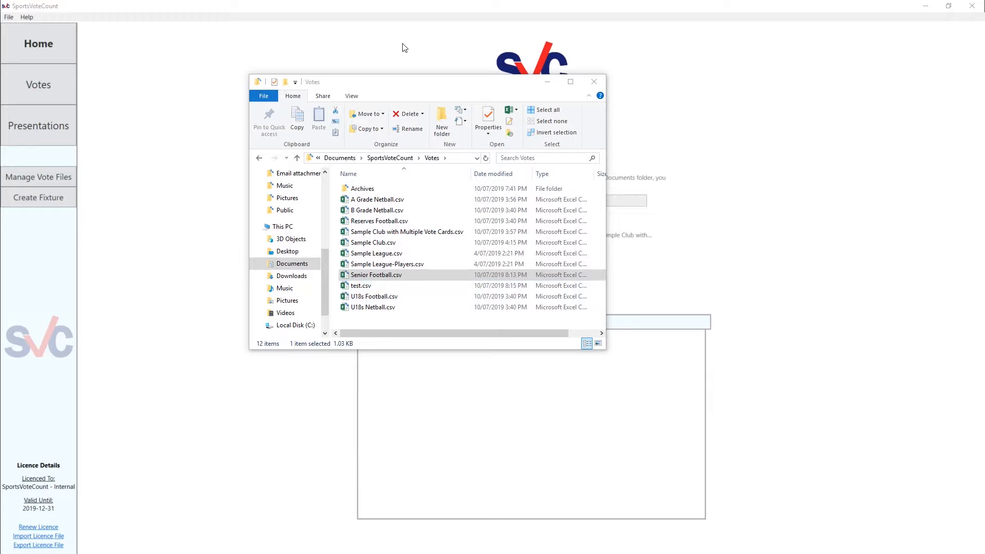
left_click(390, 40)
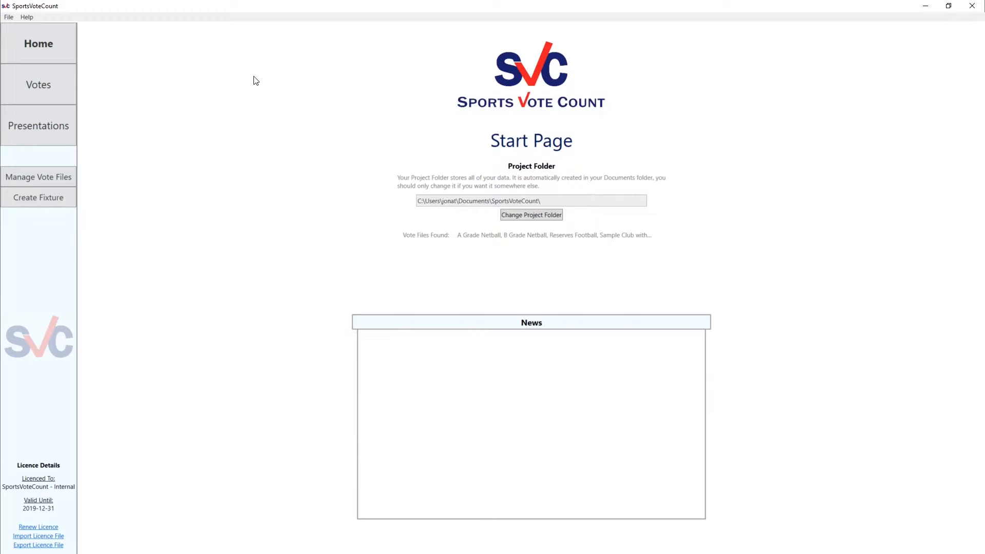
Show the votes for the test division, Round 1
left_click(60, 93)
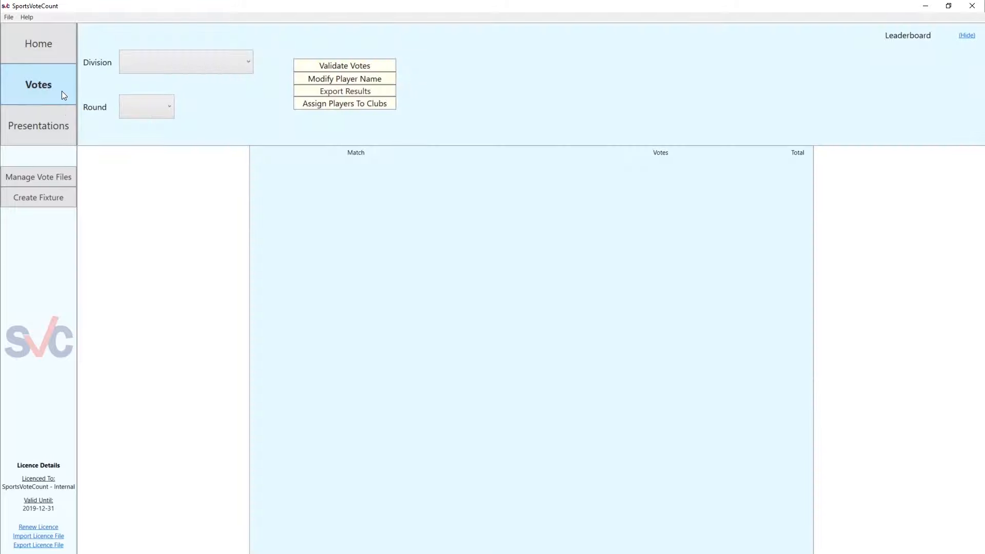
left_click(156, 66)
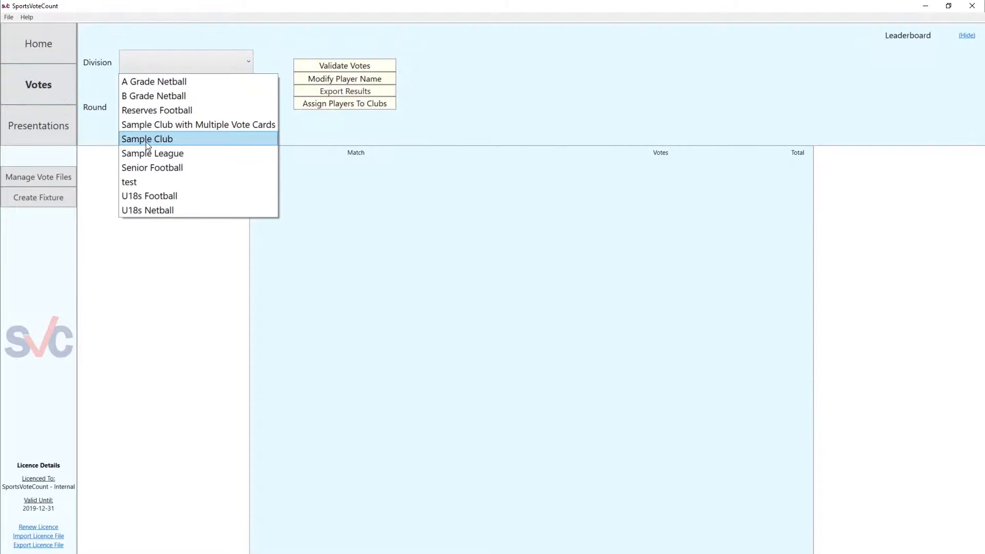
left_click(143, 180)
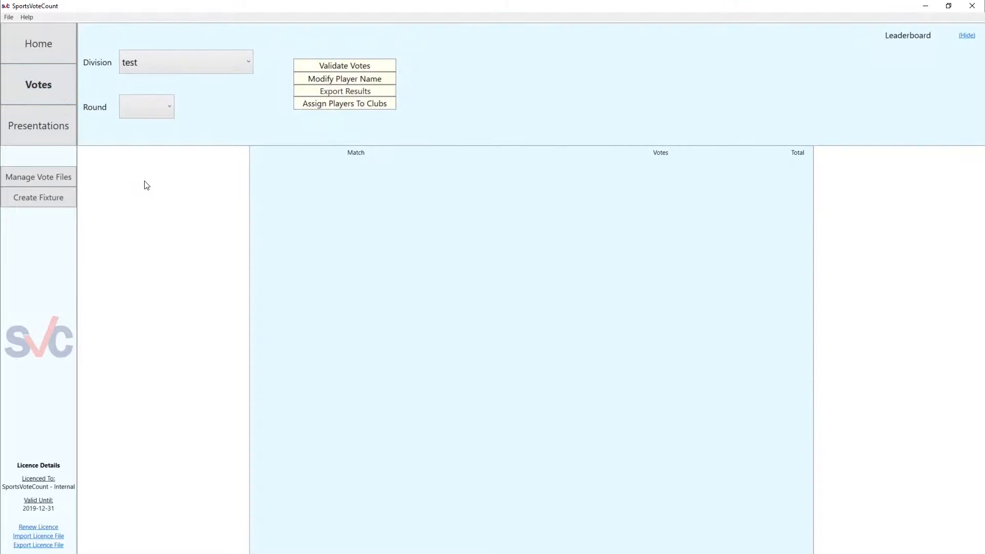
left_click(146, 109)
left_click(146, 128)
Check the matches listed for Rounds 2 and 3 of the test division and return to Round 1
left_click(147, 114)
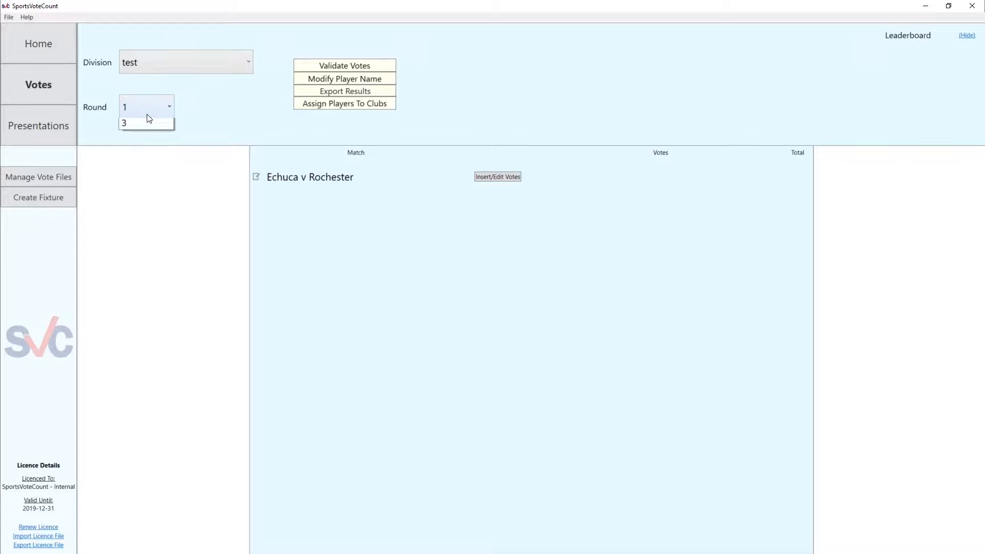
left_click(146, 140)
left_click(148, 117)
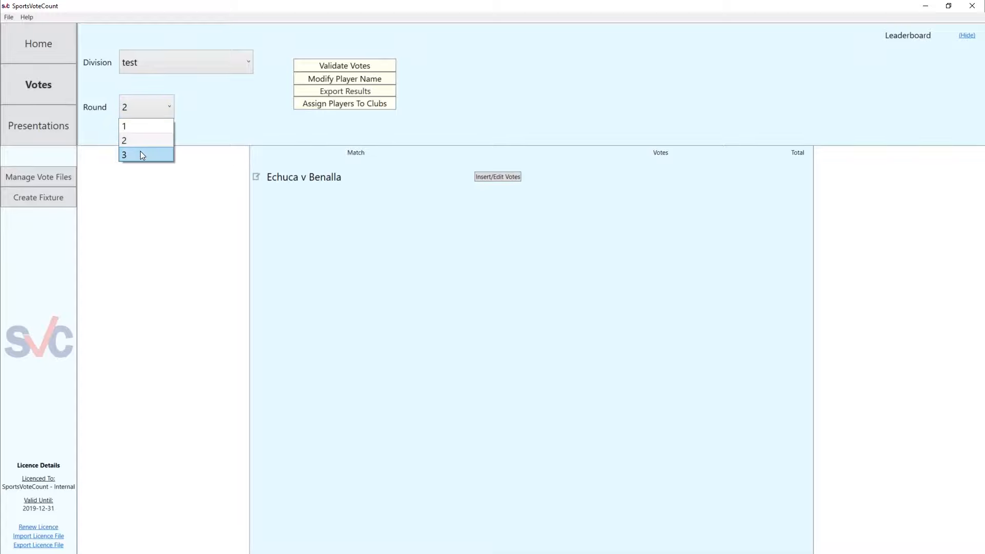
left_click(142, 149)
left_click(148, 116)
left_click(147, 122)
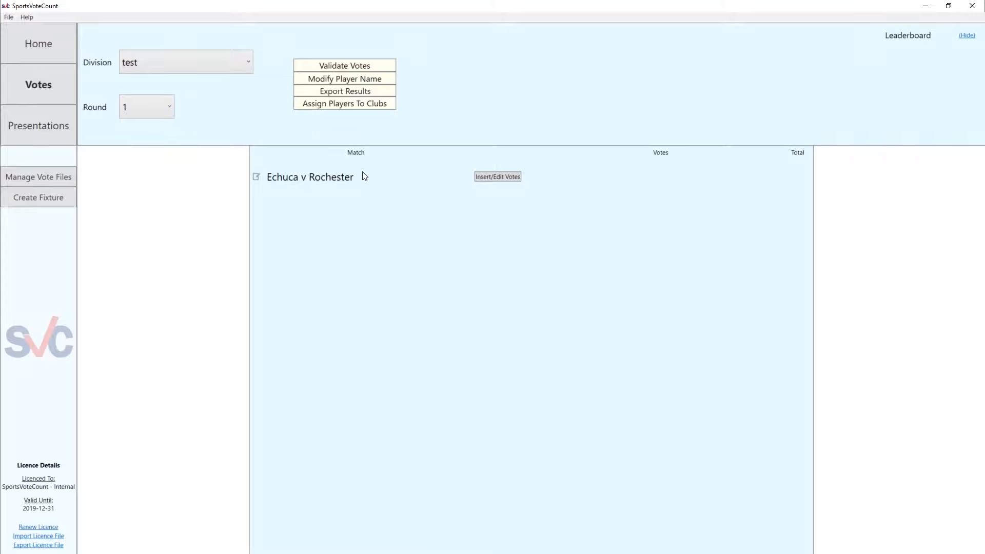
left_click(496, 178)
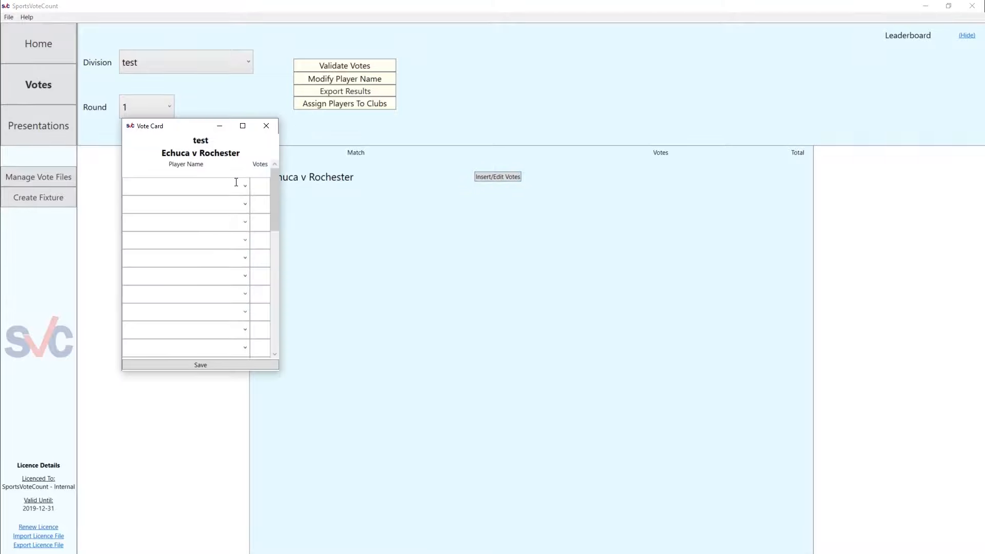
left_click(243, 188)
left_click(216, 188)
left_click_drag(221, 184, 102, 187)
left_click(267, 126)
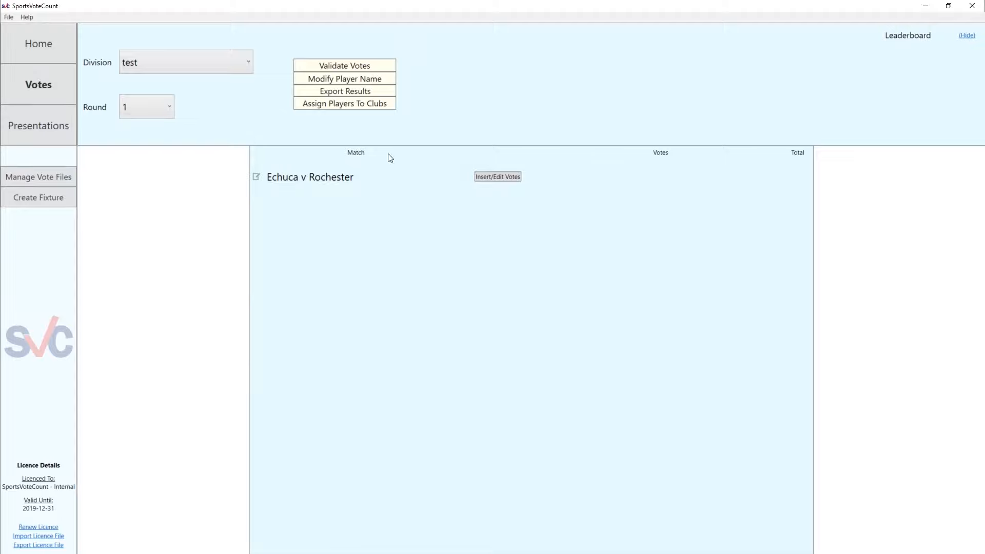
On the Echuca v Rochester vote card, give one player 100 votes and a second player 2 votes, and save the card
left_click(499, 177)
left_click(178, 200)
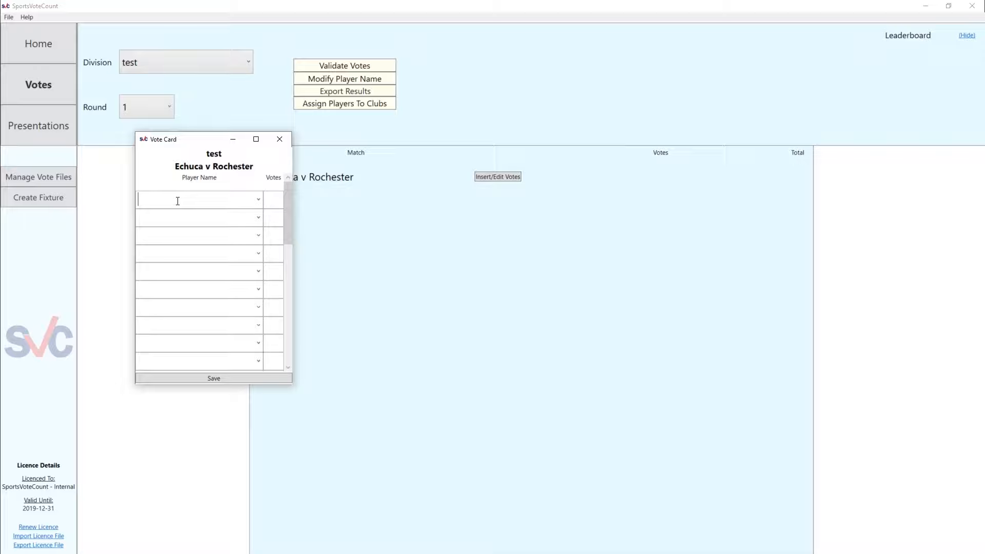
type("Jon")
key("Tab")
type("100")
left_click(225, 378)
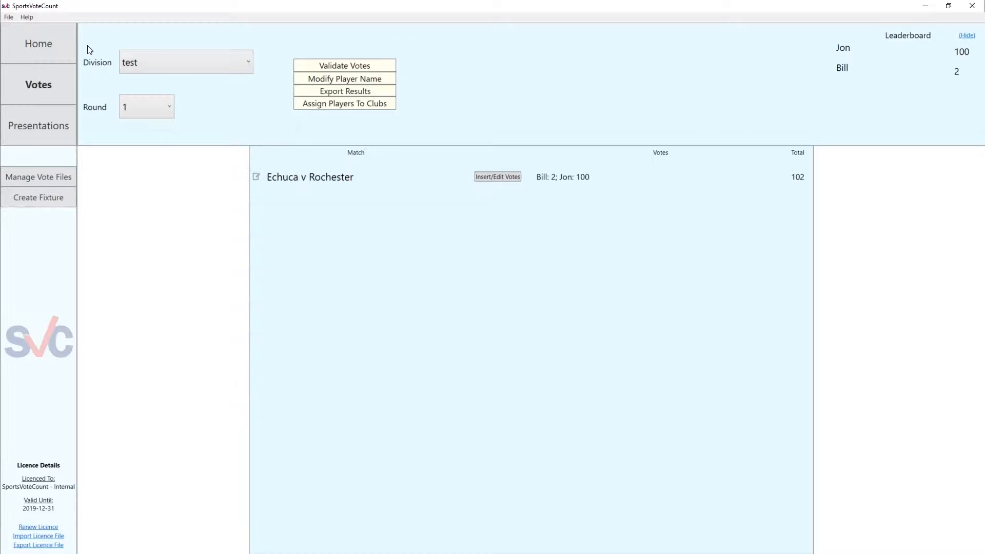
Return to the start page and open test.csv from the project folder's Votes folder in Excel
left_click(60, 48)
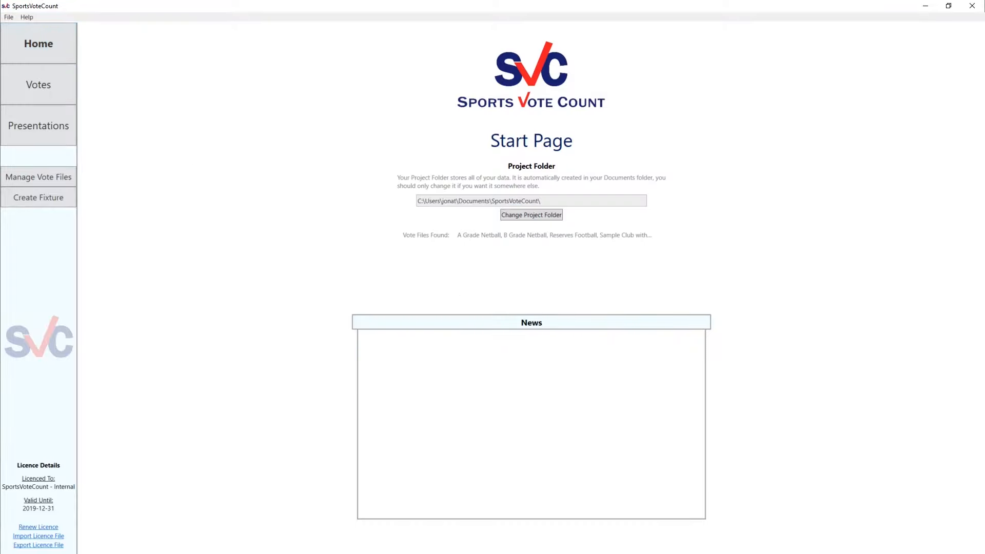
left_click(9, 17)
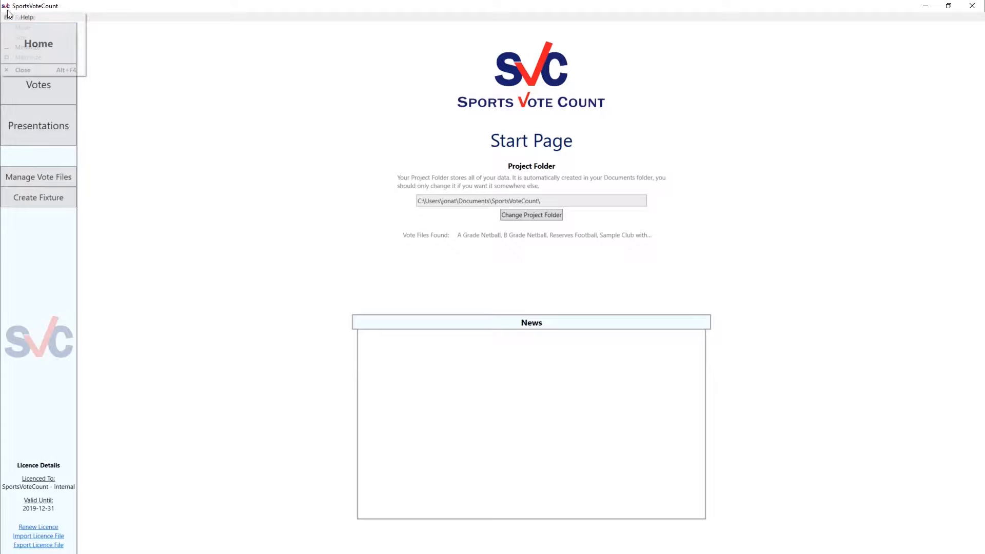
left_click(8, 17)
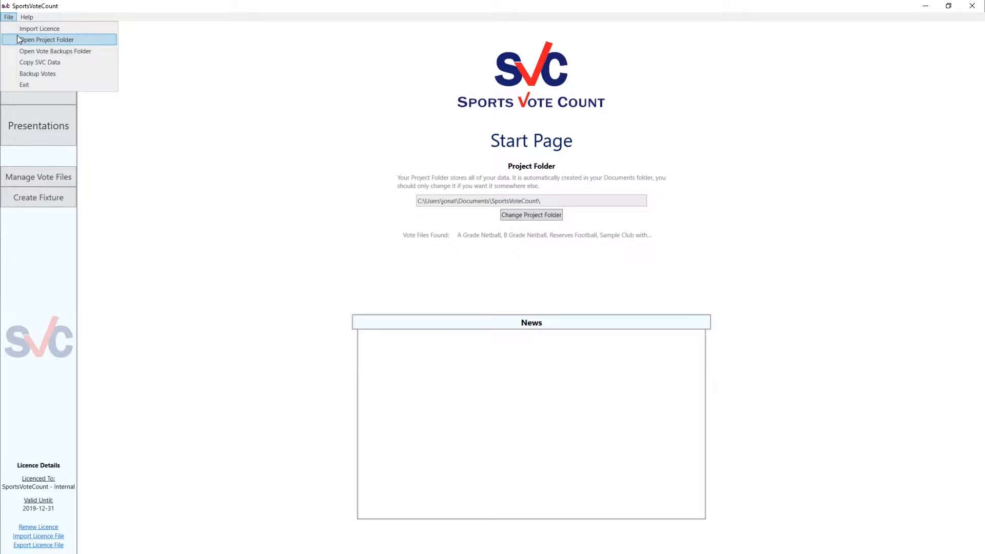
left_click(46, 39)
double_click(405, 229)
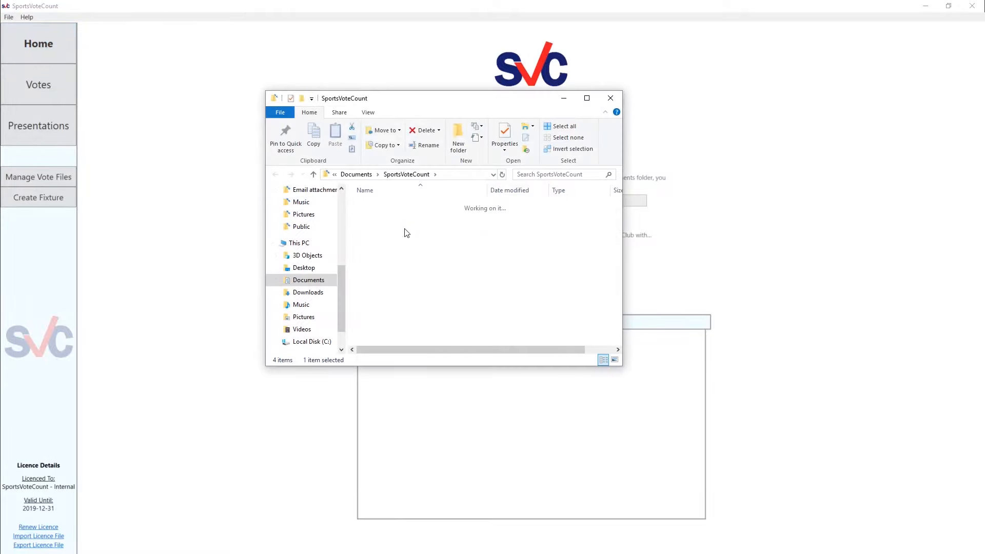
double_click(393, 302)
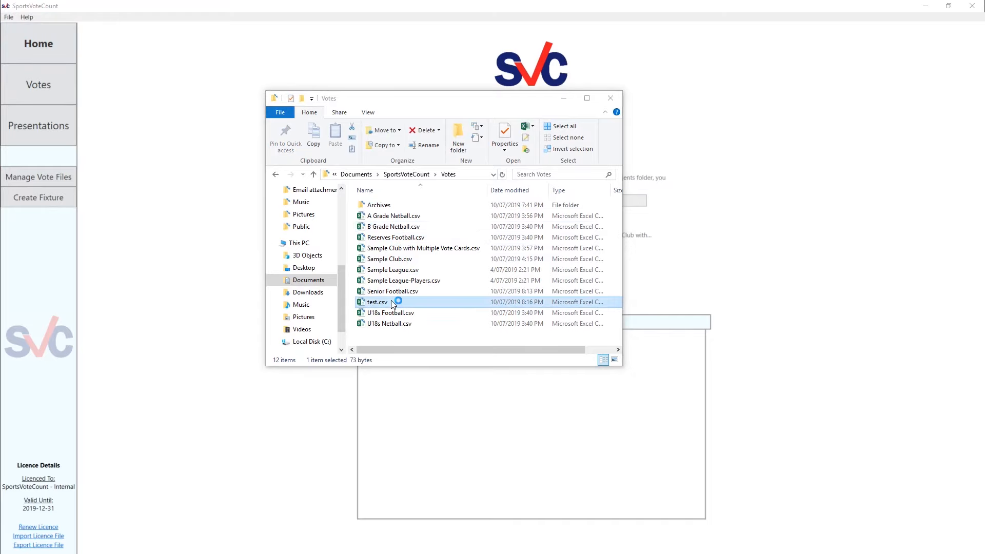
left_click(232, 181)
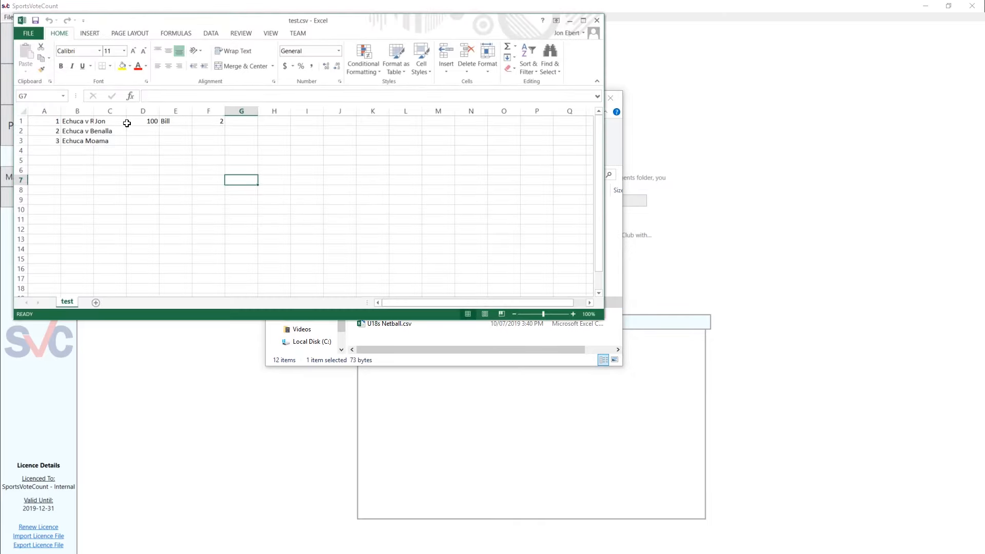
In row 2 of test.csv, enter three players' names from C2 onwards, each followed by their votes: 3, 1 and 2
left_click(114, 131)
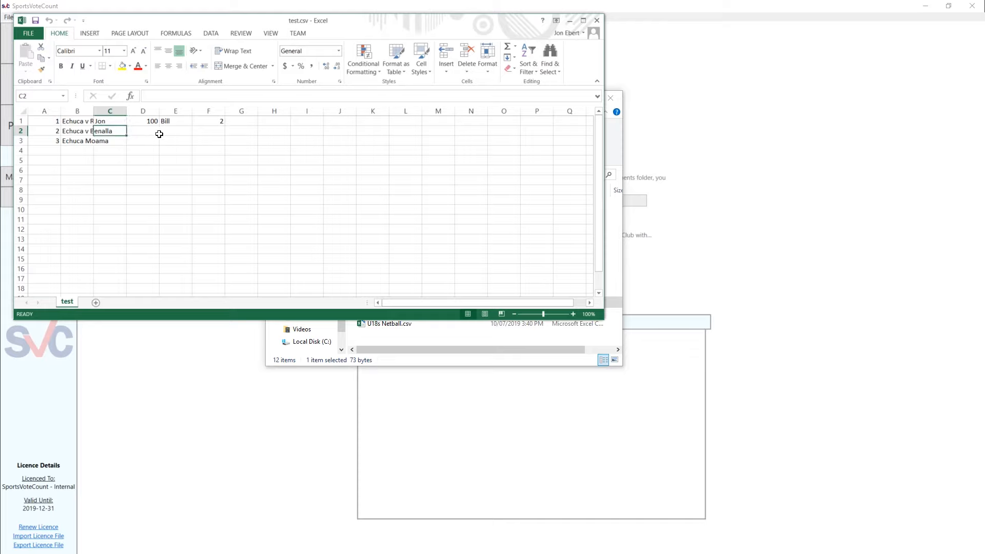
type("Tim")
key("Tab")
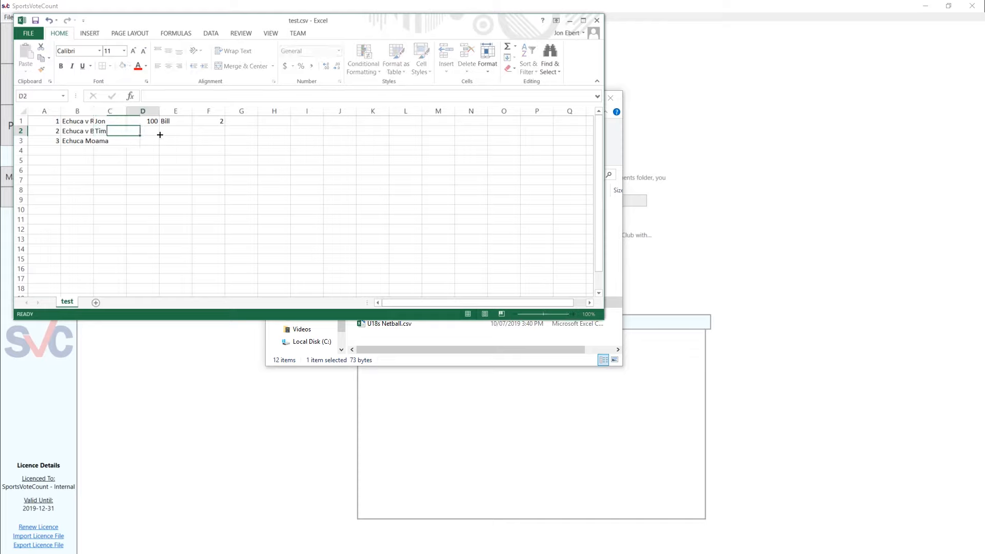
type("2")
key("Tab")
type("Ni")
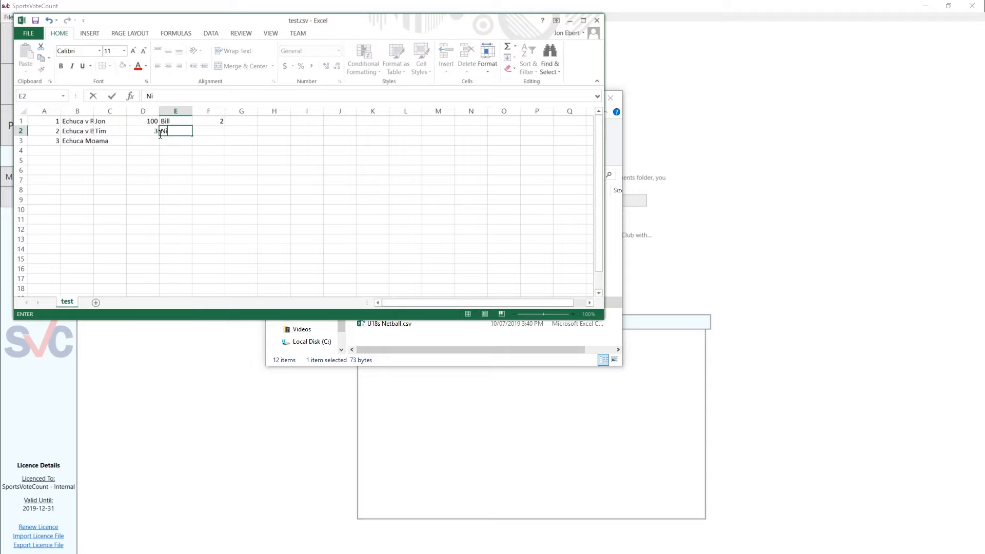
type("ke")
key("Tab")
type("1")
key("Tab")
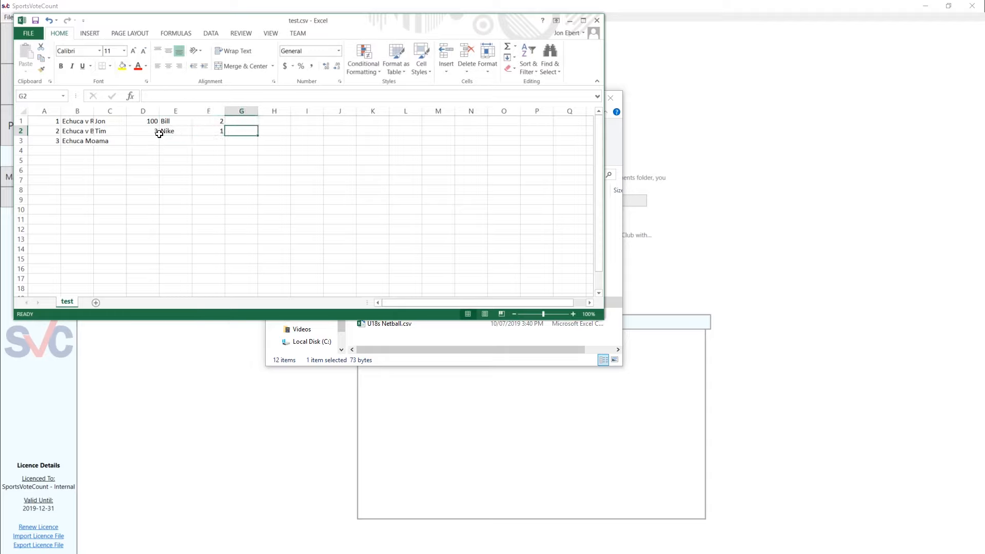
type("B")
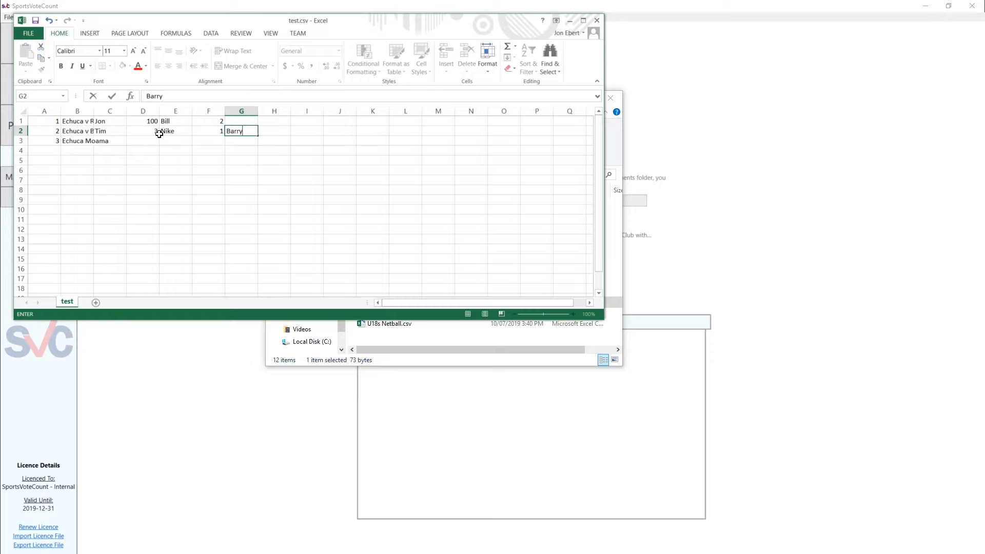
type("arry")
key("Tab")
type("2")
In row 3, enter two players' names from C3 onwards, each followed by their votes: 1 and 7
key("Down")
key("Left")
key("Left")
key("Left")
key("Left")
key("Left")
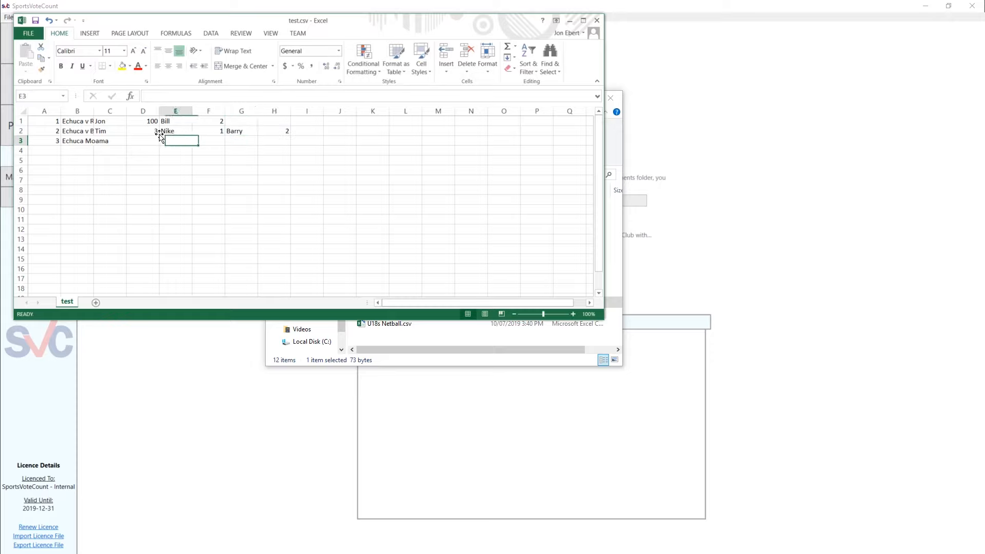
type("Pa")
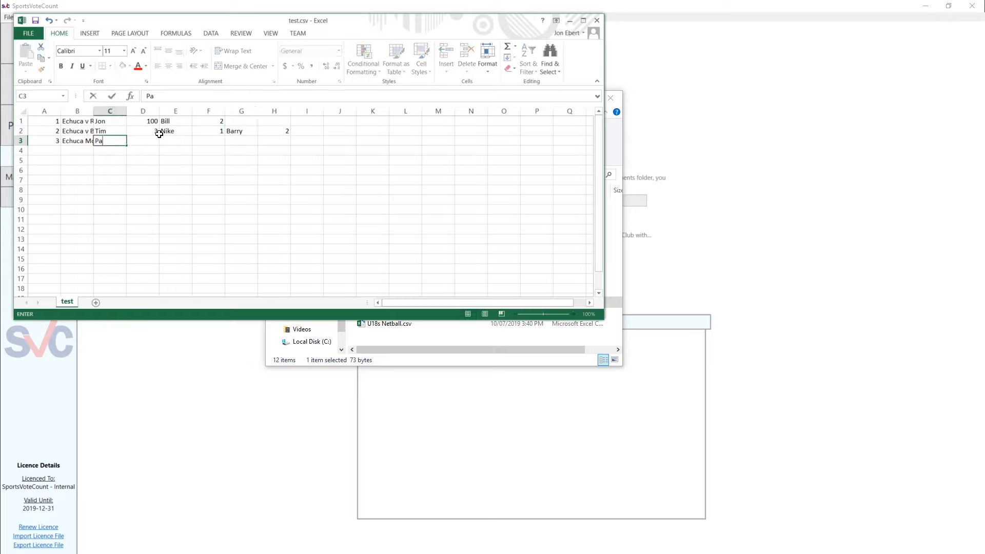
type("ul")
key("Tab")
type("1")
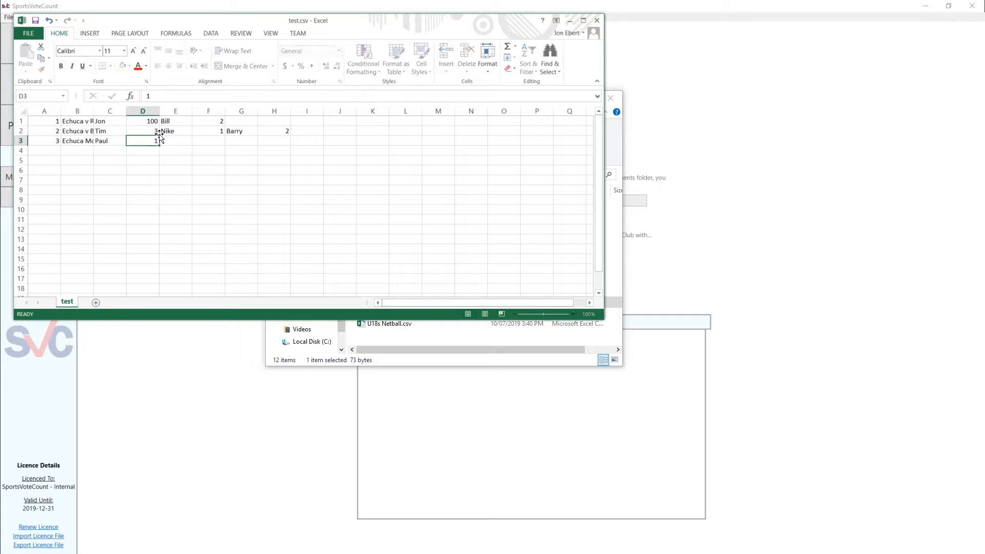
key("Tab")
type("Mit")
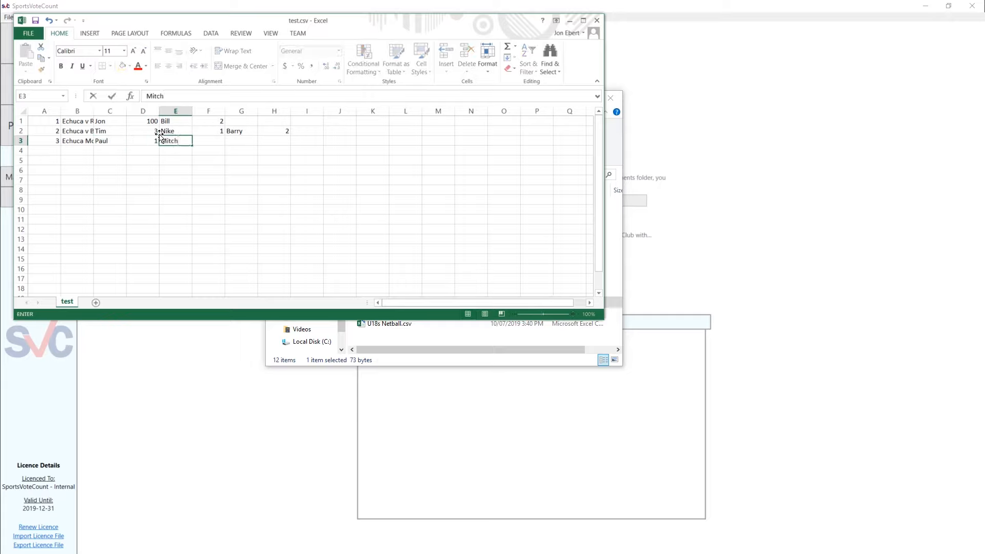
type("ch")
key("Tab")
type("7")
key("Down")
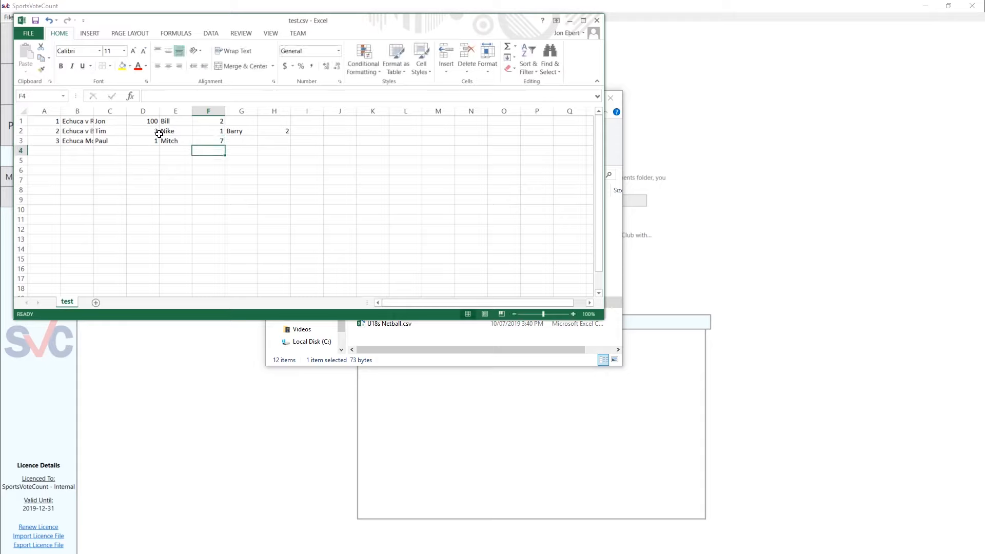
Save test.csv, keeping the CSV format, and close it without saving again
left_click(194, 178)
key("ctrl+s")
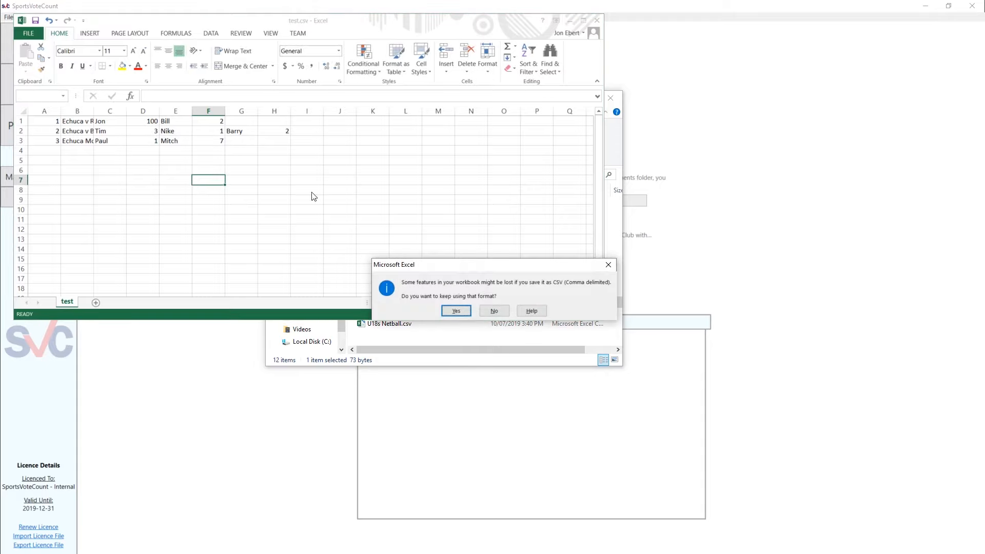
left_click(454, 311)
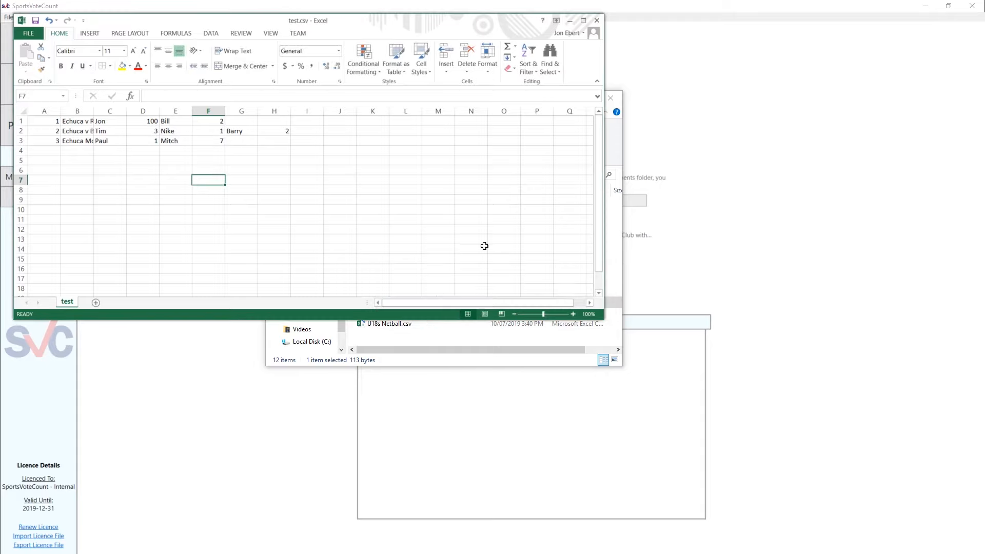
left_click(599, 18)
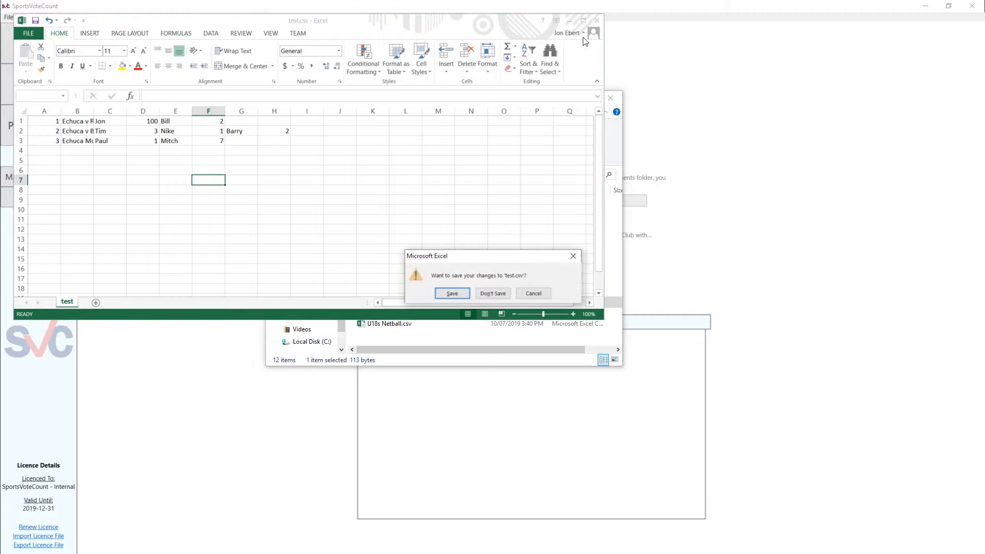
left_click(497, 294)
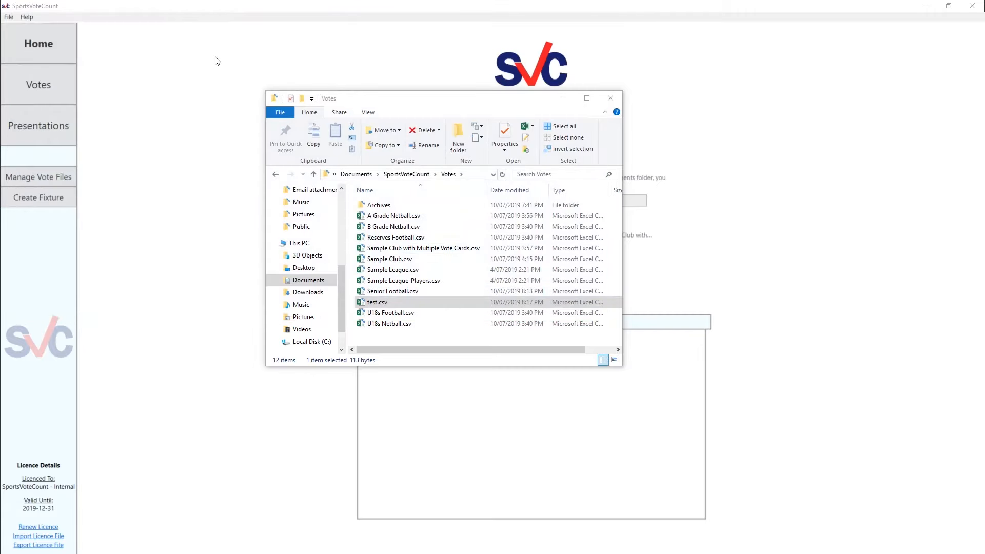
Switch to SportsVoteCount and check the test division's votes for Rounds 1, 2 and 3
left_click(215, 70)
left_click(47, 84)
left_click(168, 60)
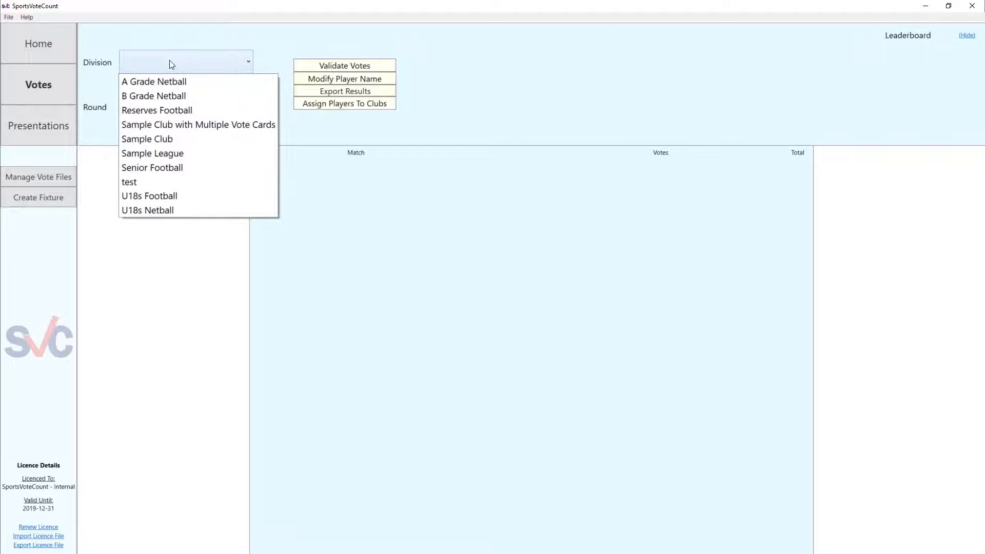
left_click(160, 179)
left_click(147, 110)
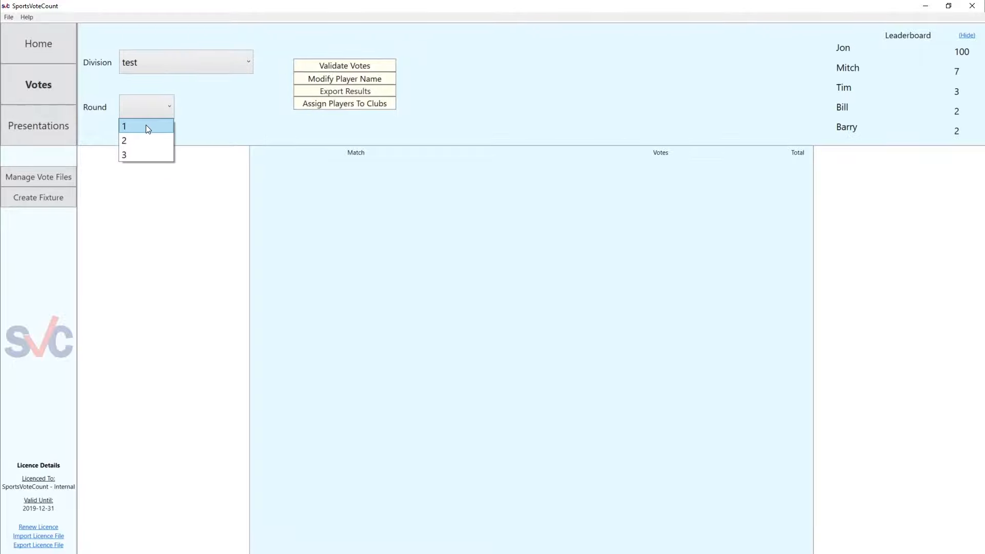
left_click(145, 124)
left_click(154, 110)
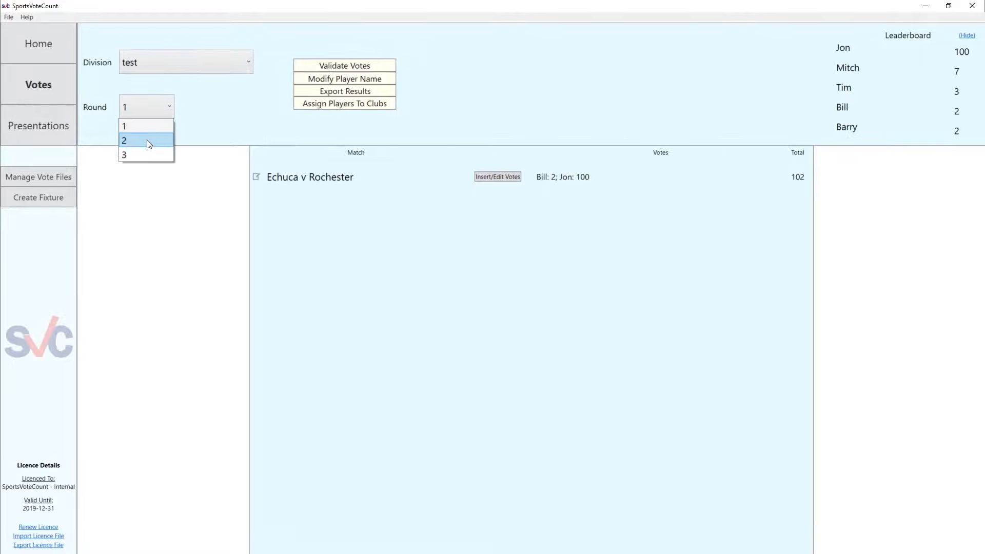
left_click(146, 139)
left_click(149, 109)
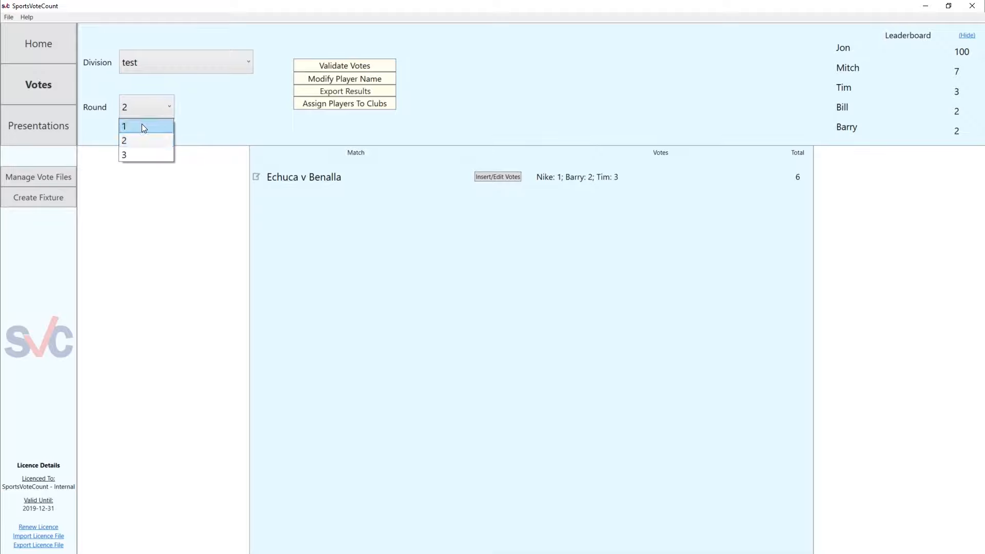
left_click(137, 153)
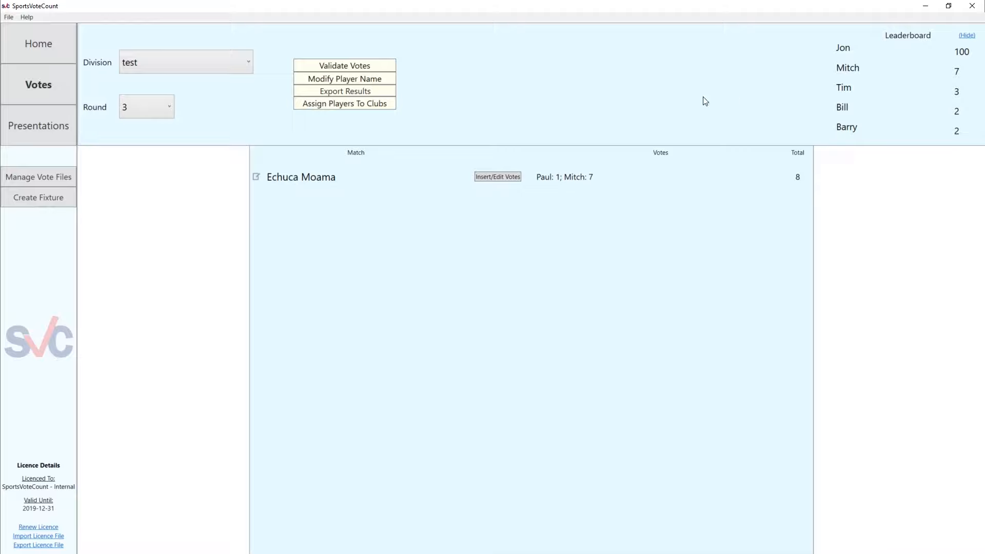
Select test as the presentation and start it
left_click(51, 129)
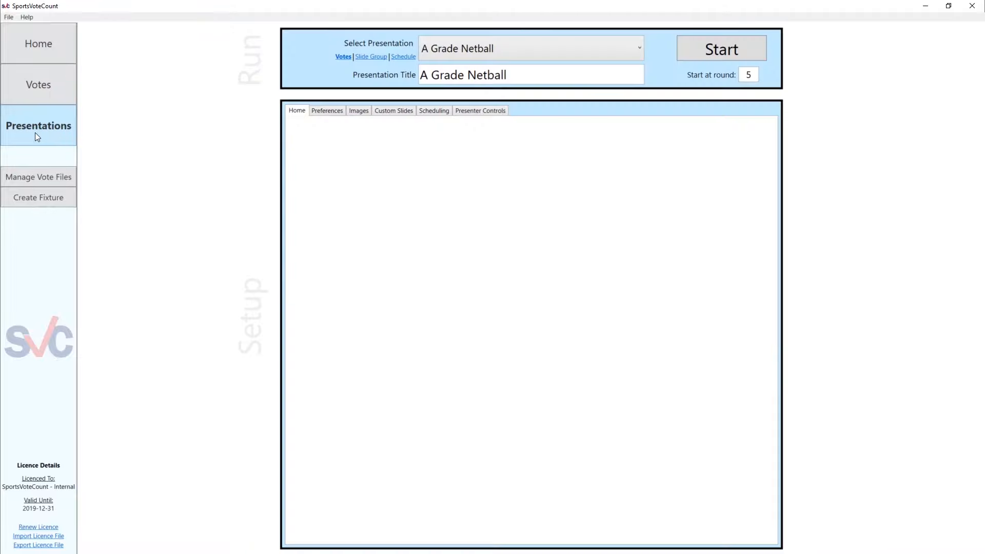
left_click(461, 48)
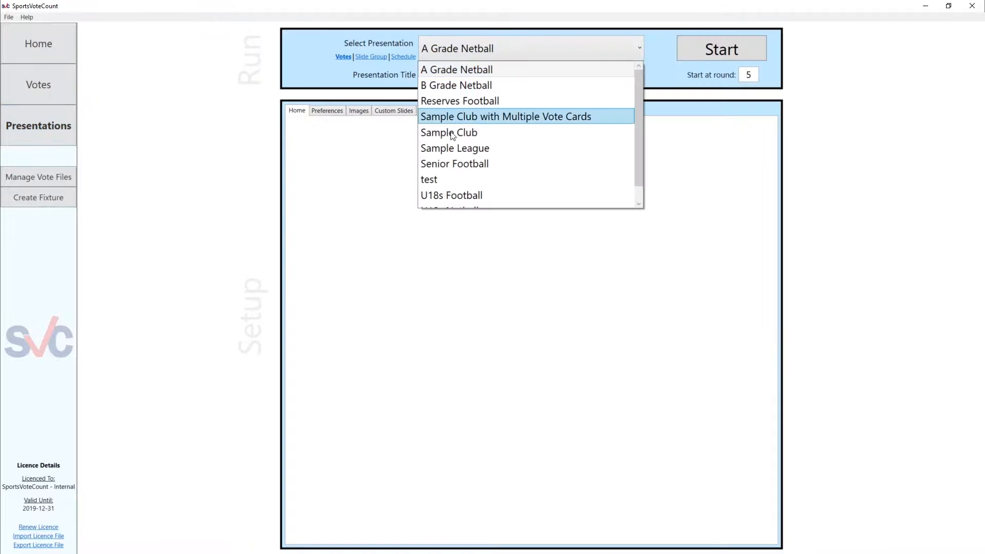
left_click(441, 179)
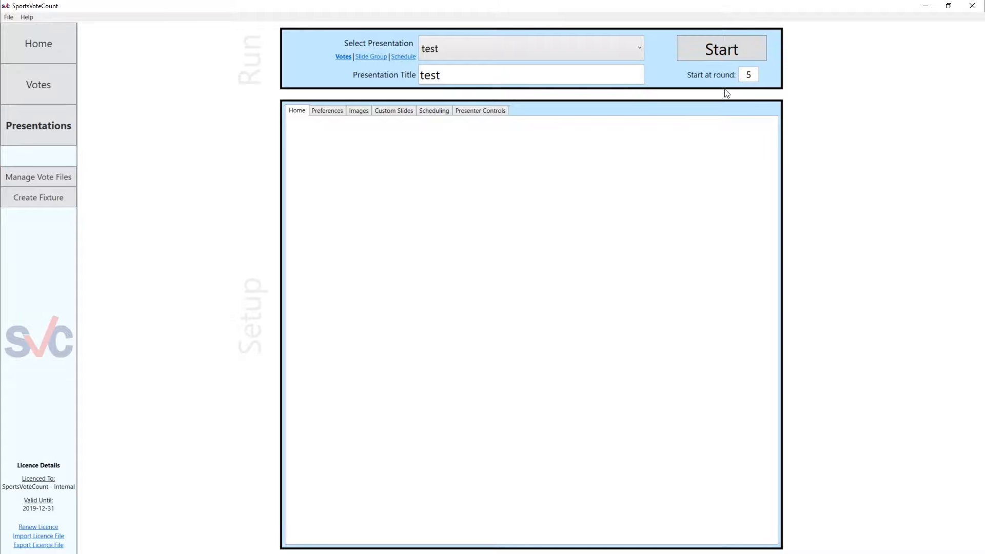
left_click(726, 51)
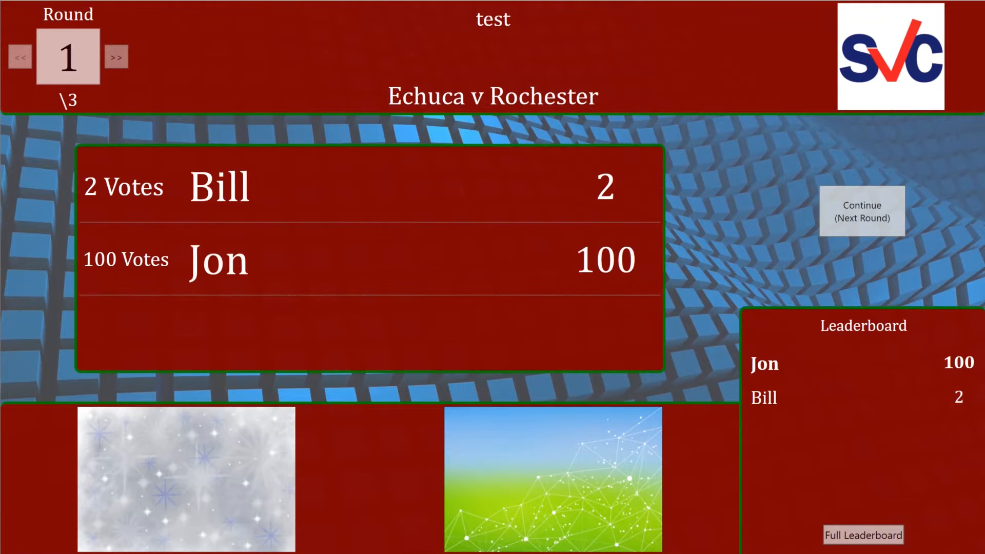
Advance the running presentation through the Round 2 Echuca v Benalla votes and exit it
key("space")
key("space")
key("space")
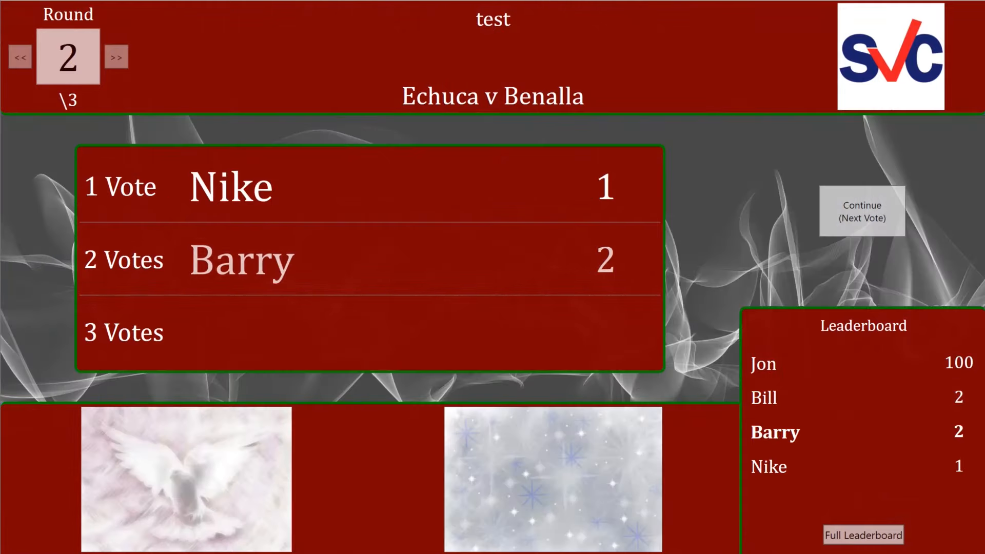
key("space")
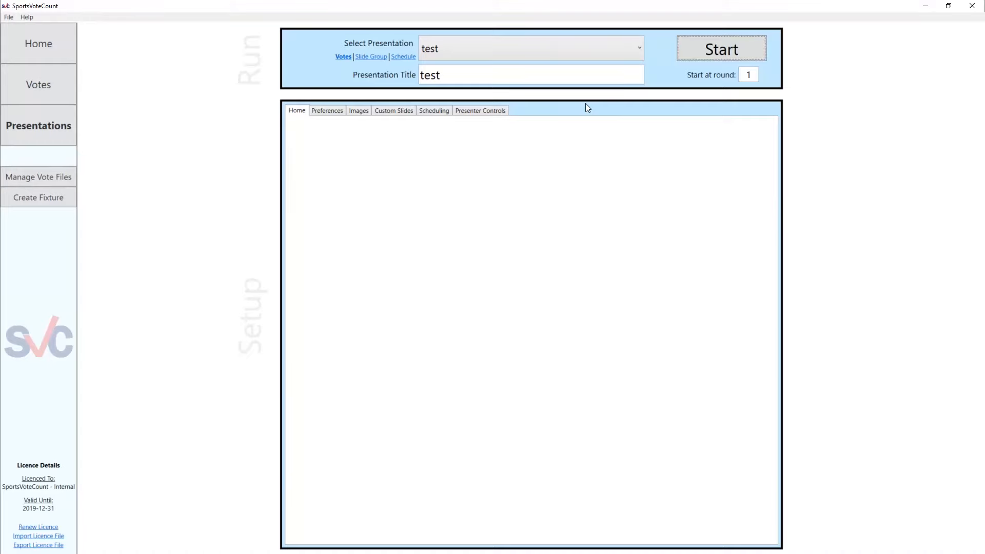
Reopen test.csv from the project folder's Votes folder in Excel, review the vote rows, and close the file
left_click(13, 19)
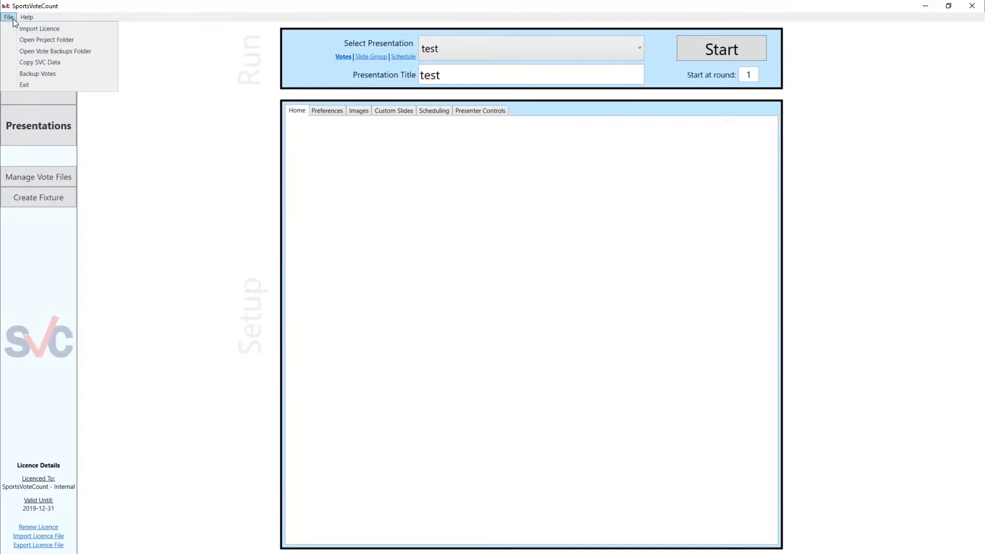
left_click(32, 37)
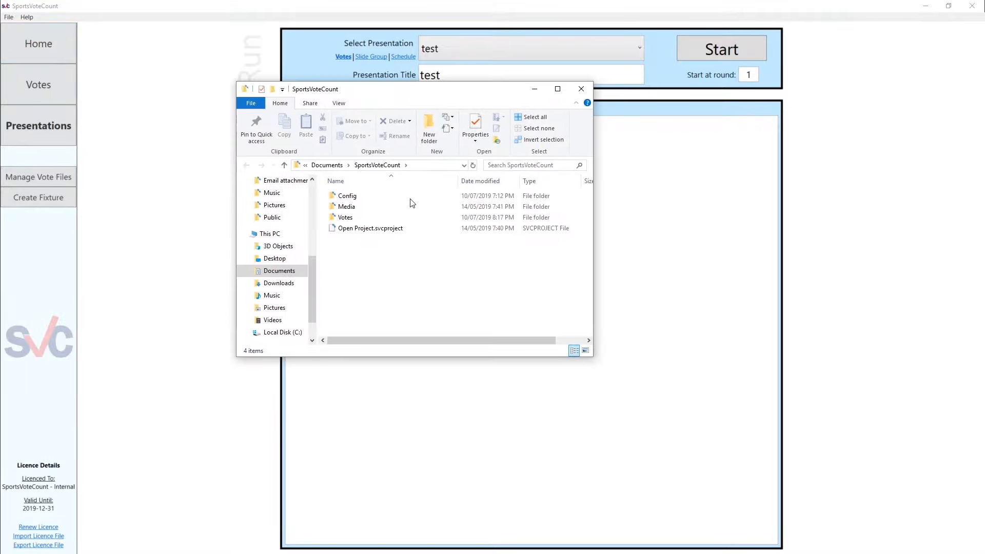
double_click(387, 219)
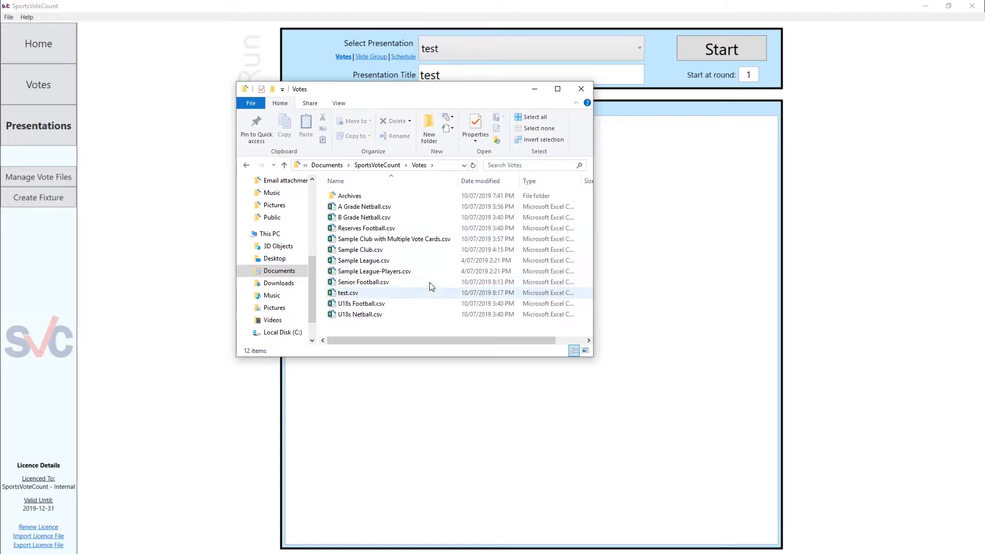
left_click(359, 293)
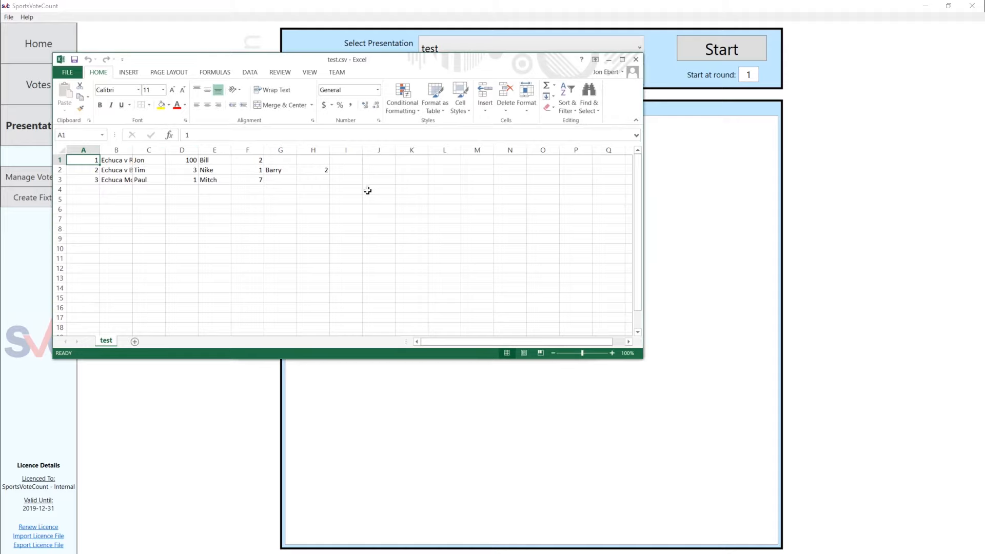
left_click(367, 191)
left_click_drag(386, 59, 356, 73)
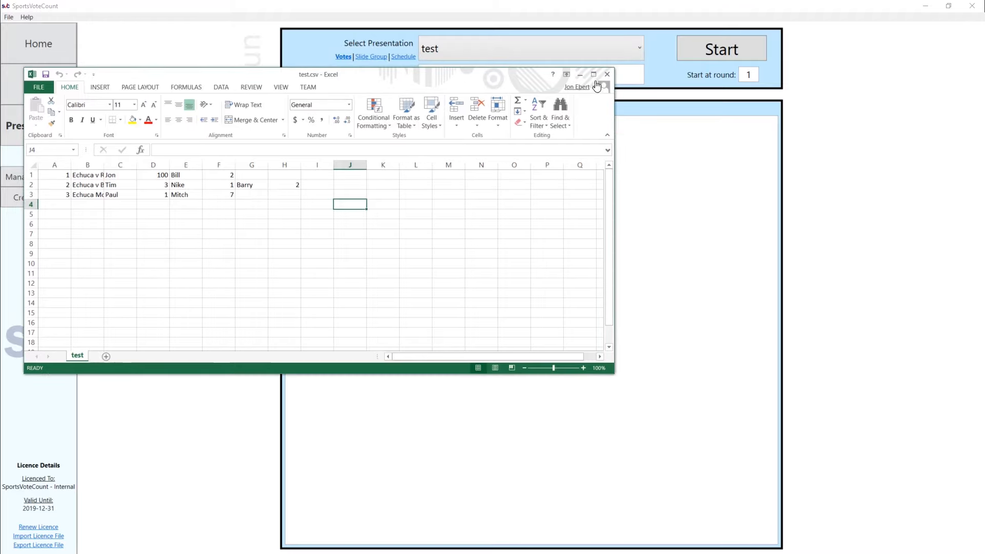
left_click(607, 74)
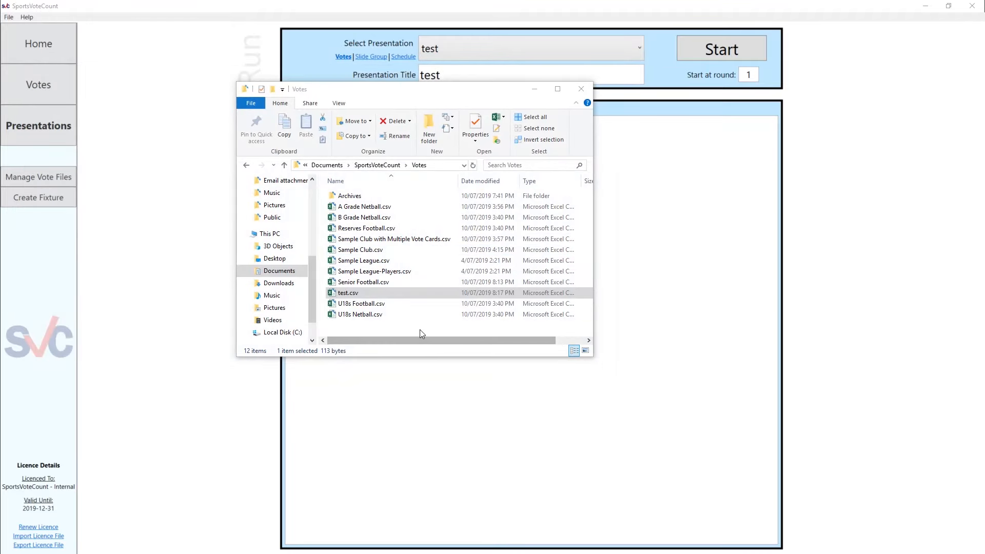
left_click(419, 330)
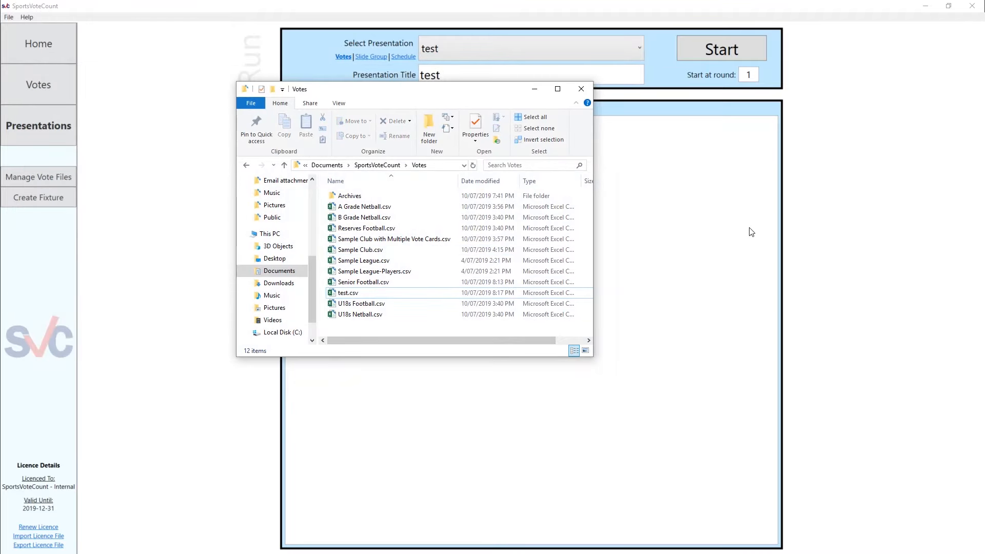